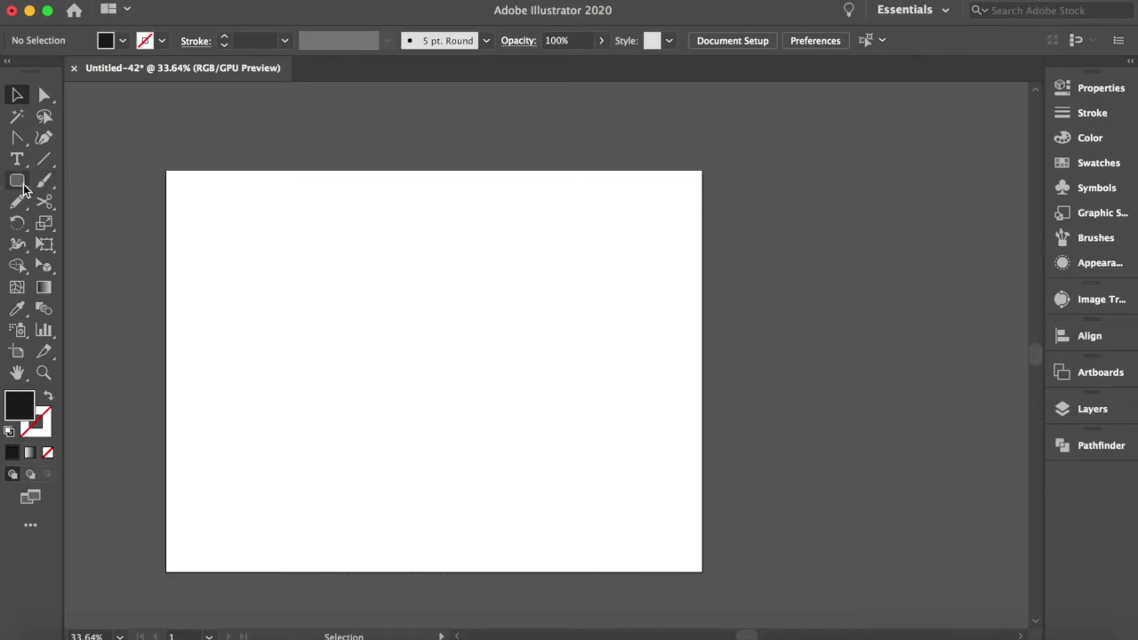
Step: Draw a 300 × 300 mm circle with the Ellipse tool
{"action": "left_click_drag", "start_coordinate": [17, 180], "coordinate": [131, 236]}
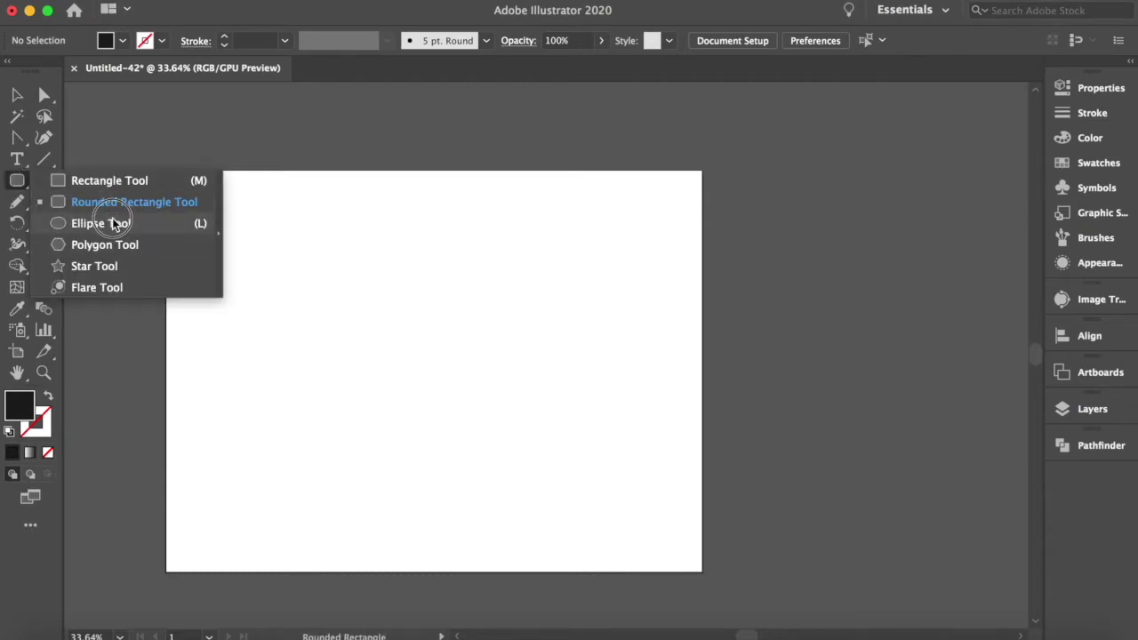
{"action": "left_click_drag", "start_coordinate": [132, 235], "coordinate": [112, 222]}
{"action": "left_click", "coordinate": [418, 306]}
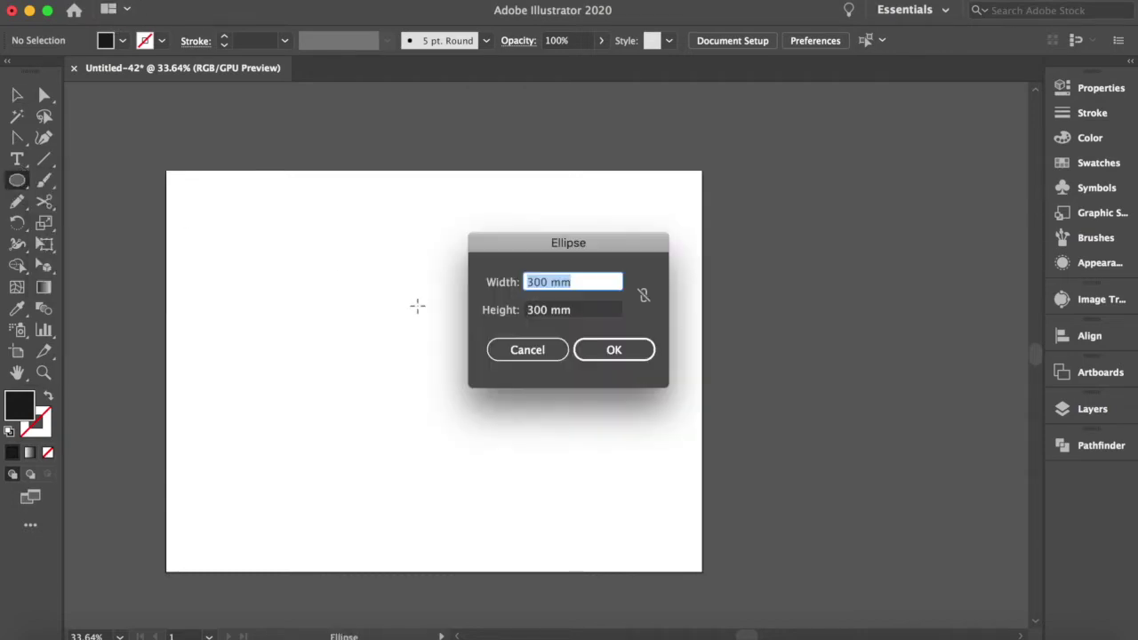
{"action": "left_click", "coordinate": [613, 350]}
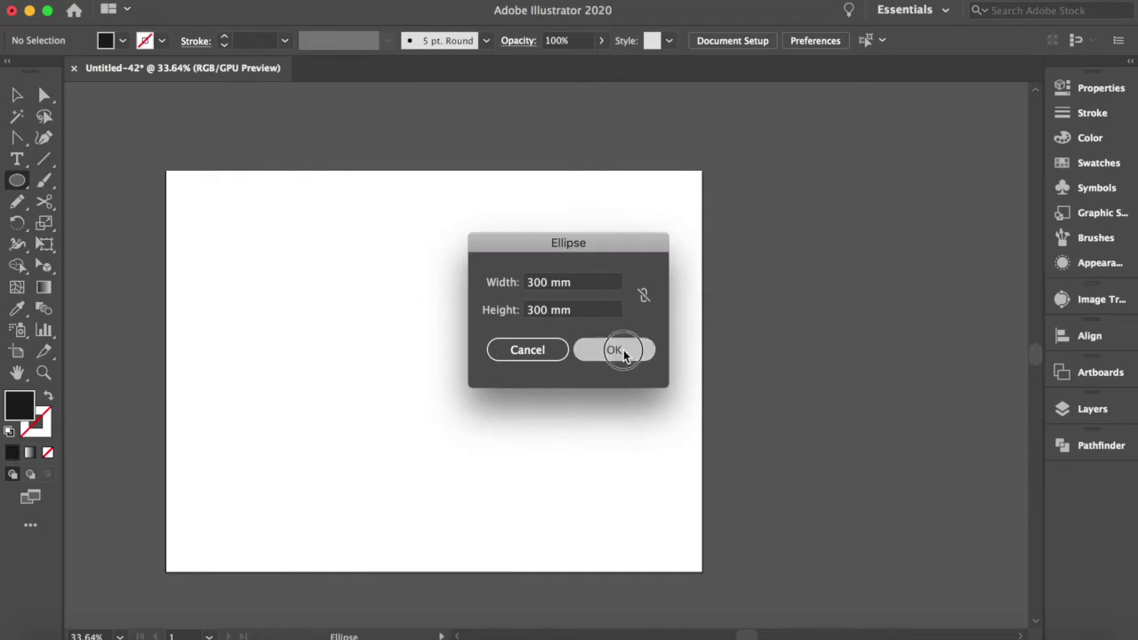
Step: Centre the circle horizontally and vertically on the artboard
{"action": "left_click", "coordinate": [734, 40]}
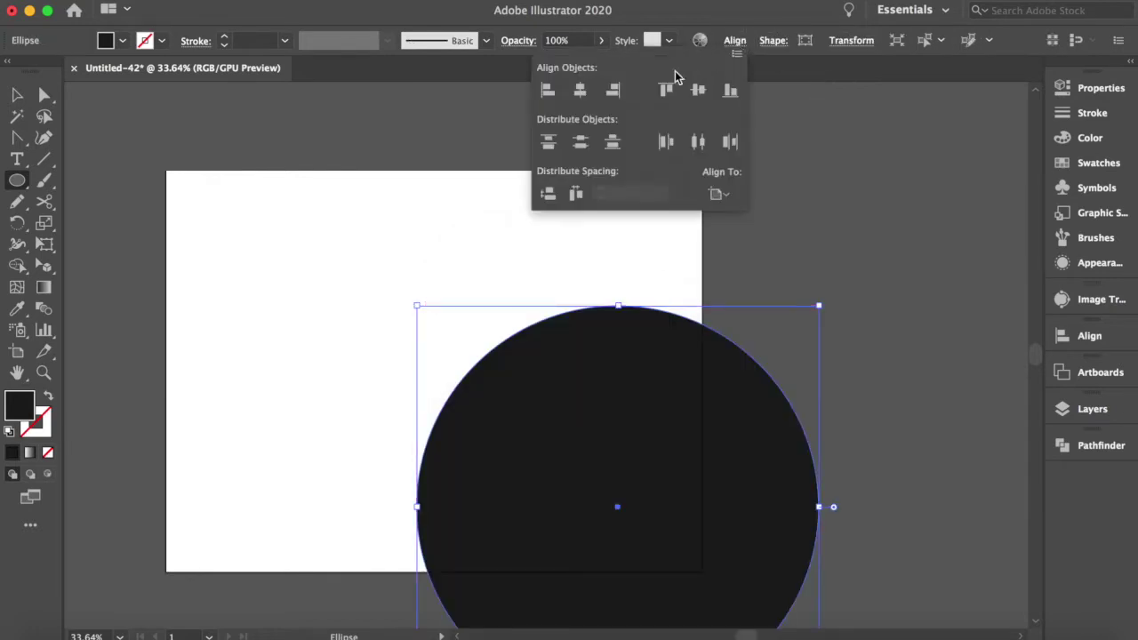
{"action": "left_click", "coordinate": [580, 90]}
{"action": "left_click", "coordinate": [698, 90]}
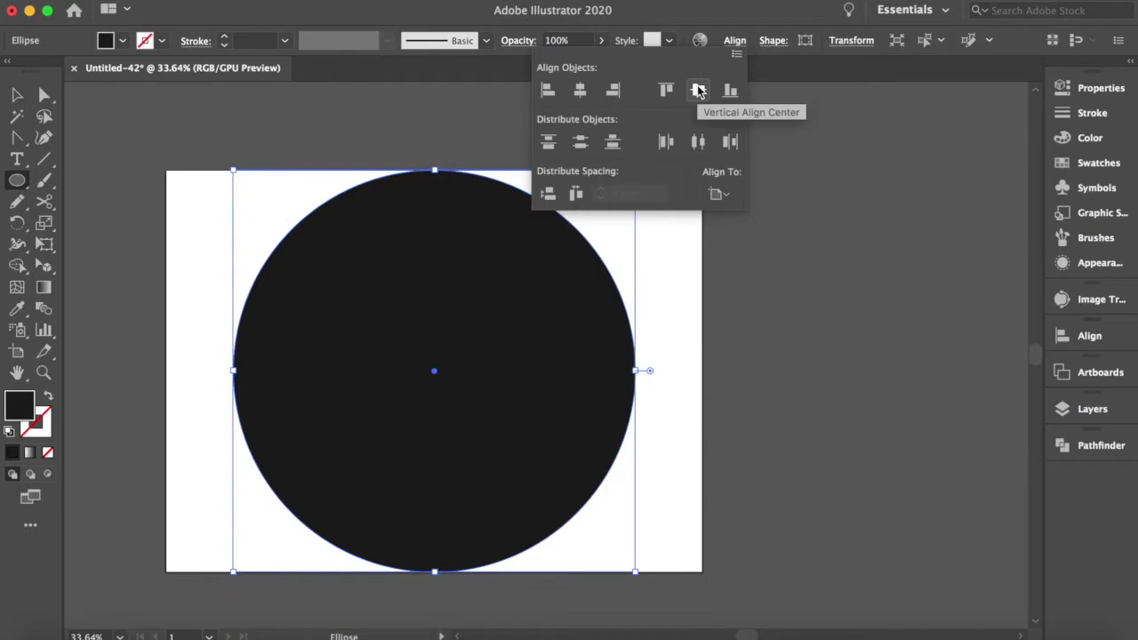
{"action": "left_click", "coordinate": [735, 40]}
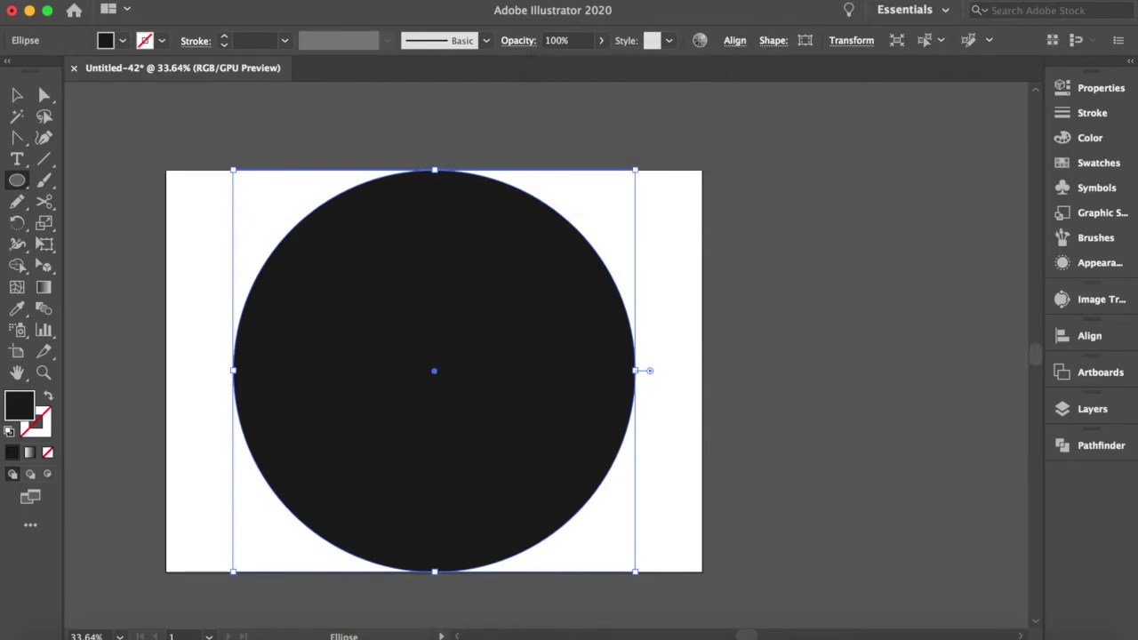
Step: Add a Zig Zag effect to the circle with smooth points and 8 ridges per segment
{"action": "left_click", "coordinate": [369, 2]}
{"action": "mouse_move", "coordinate": [429, 145]}
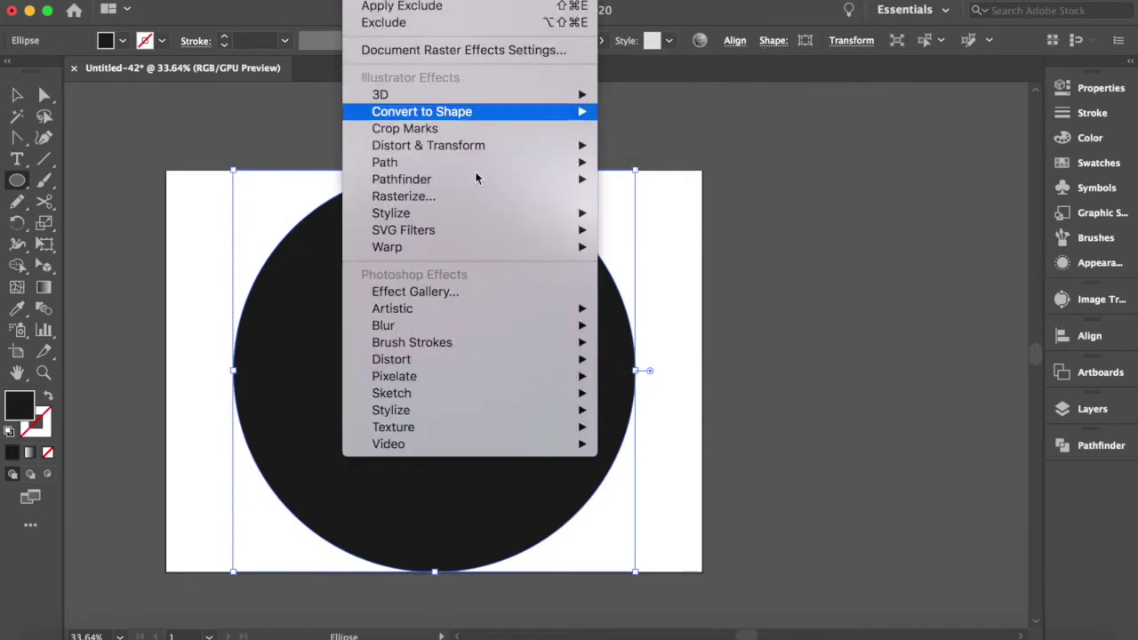
{"action": "left_click", "coordinate": [644, 247]}
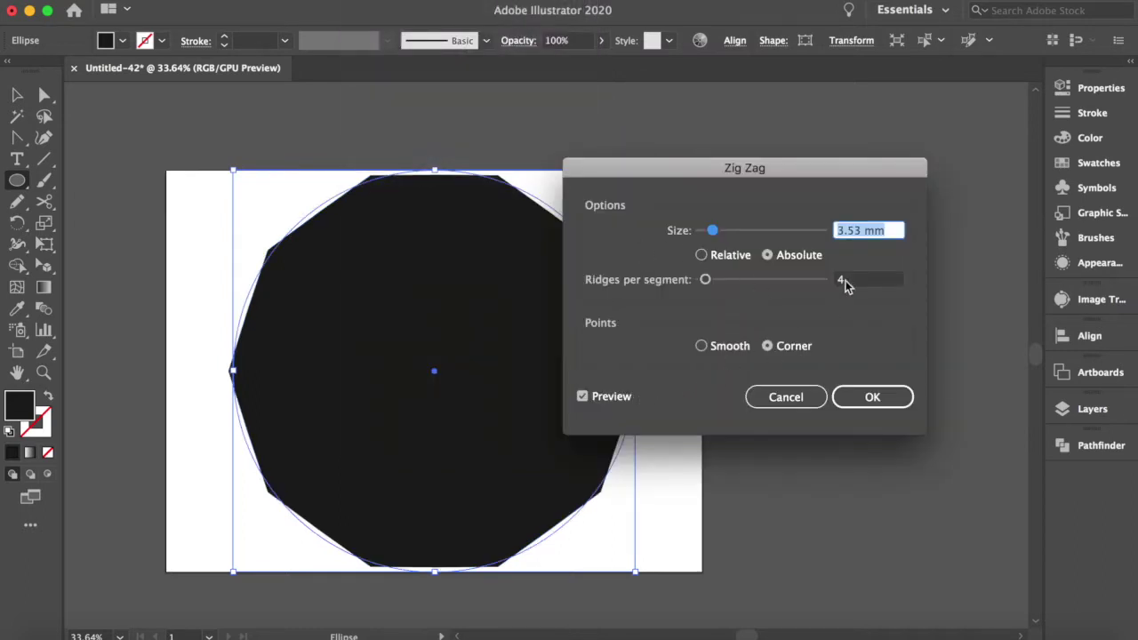
{"action": "type", "text": "9"}
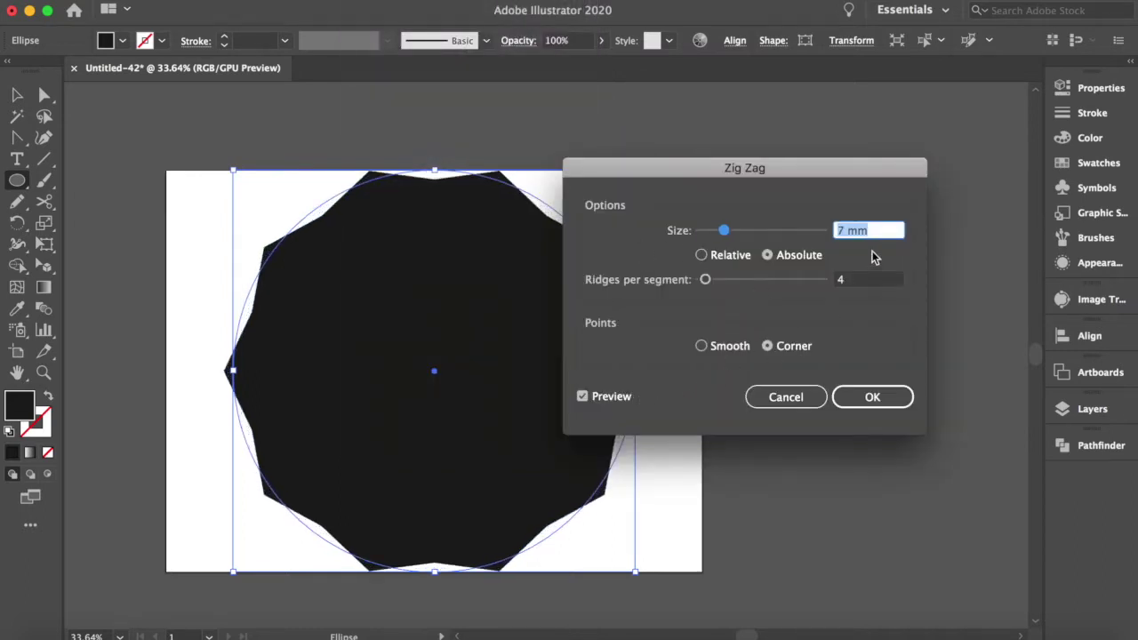
{"action": "left_click", "coordinate": [722, 345]}
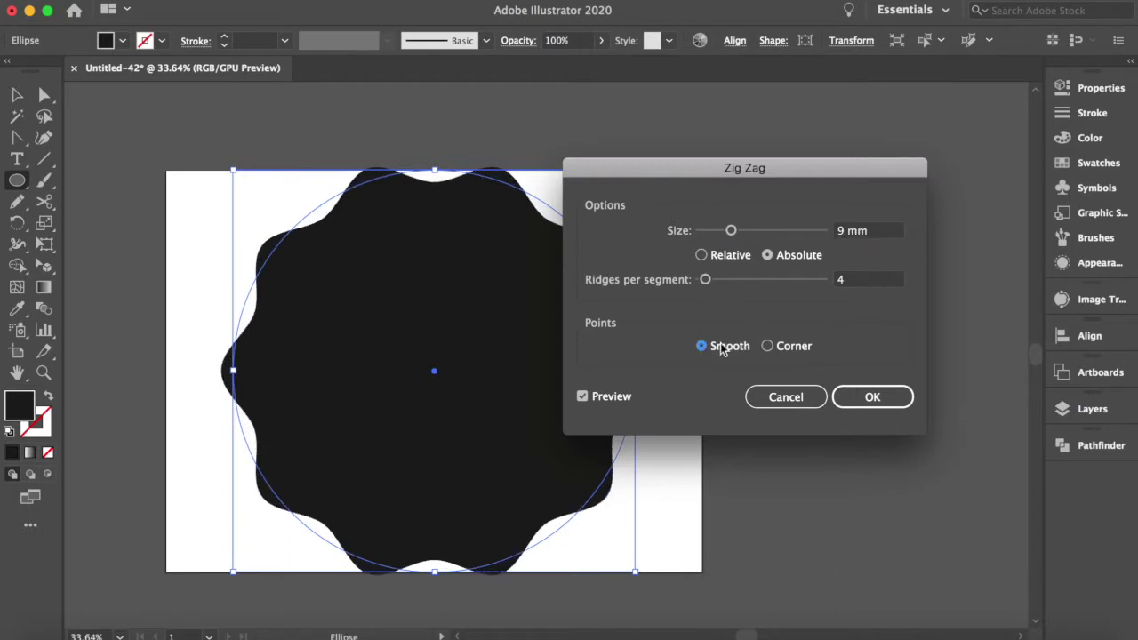
{"action": "left_click", "coordinate": [868, 279]}
{"action": "key", "text": "Up"}
{"action": "key", "text": "Up"}
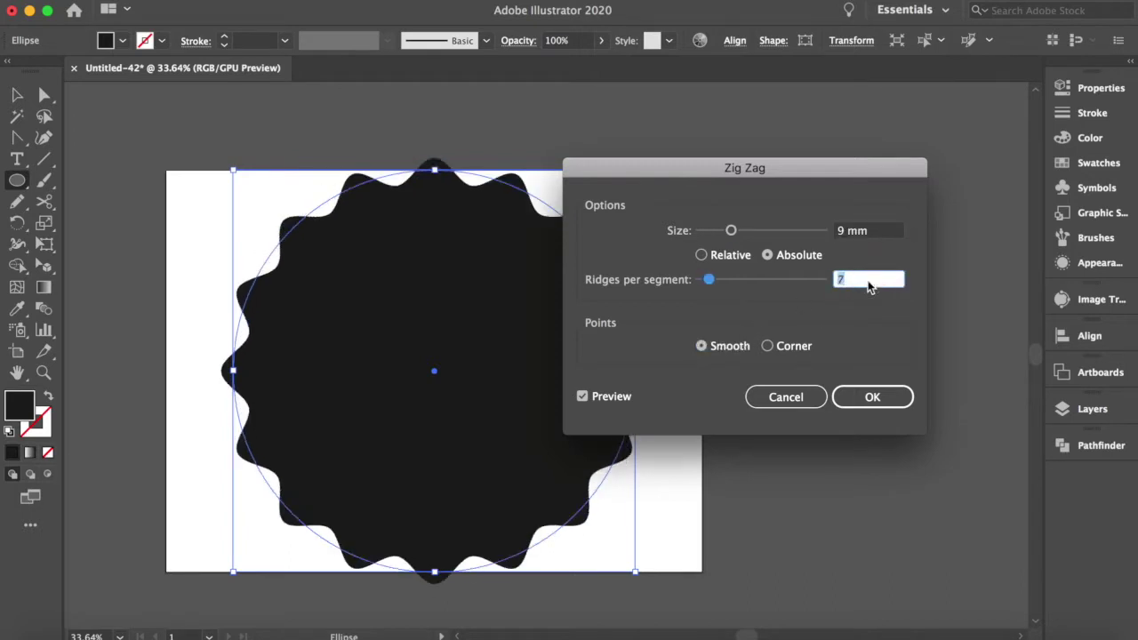
{"action": "key", "text": "Up"}
{"action": "key", "text": "Up"}
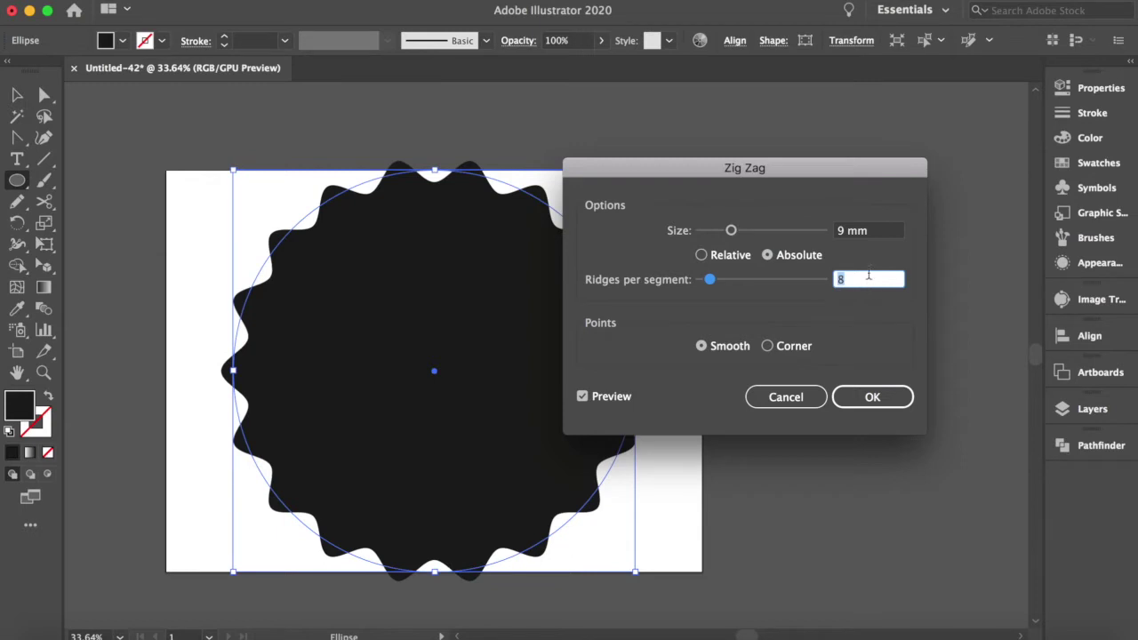
Step: Set the Zig Zag size to 16 mm and apply the effect
{"action": "left_click", "coordinate": [867, 231]}
{"action": "double_click", "coordinate": [867, 231]}
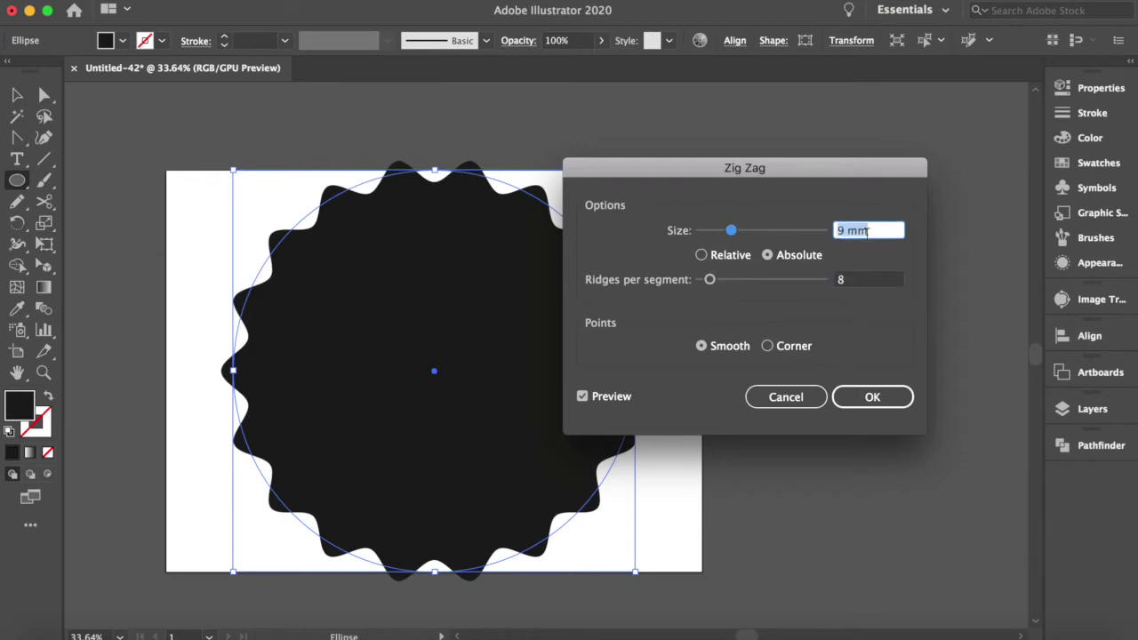
{"action": "key", "text": "Up"}
{"action": "key", "text": "Up"}
{"action": "key", "text": "Up"}
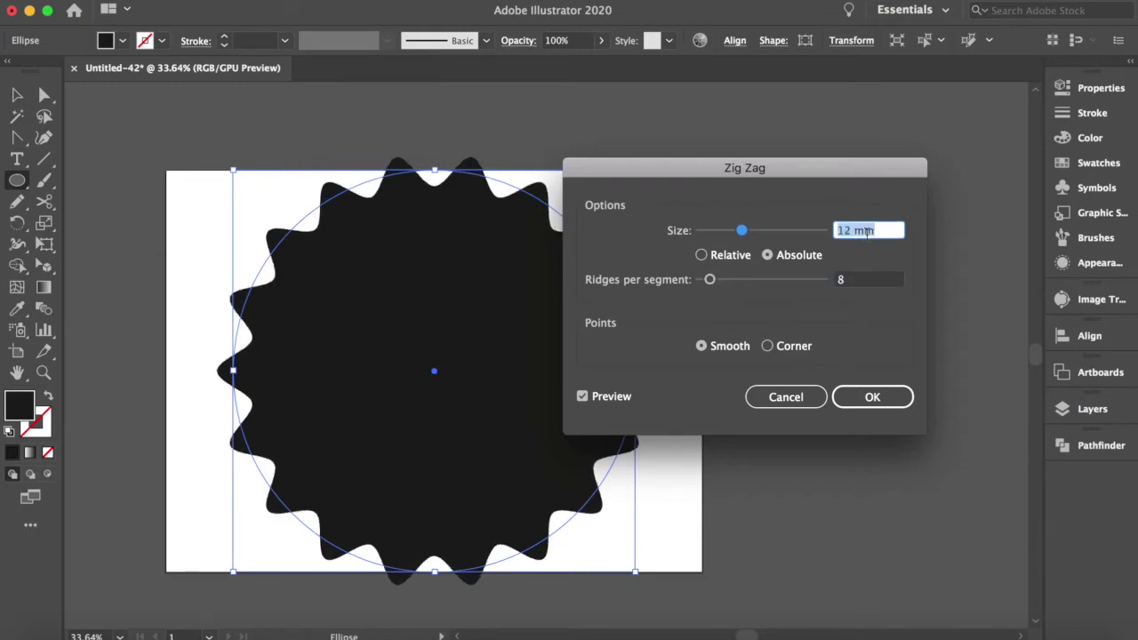
{"action": "key", "text": "Up"}
{"action": "key", "text": "Up"}
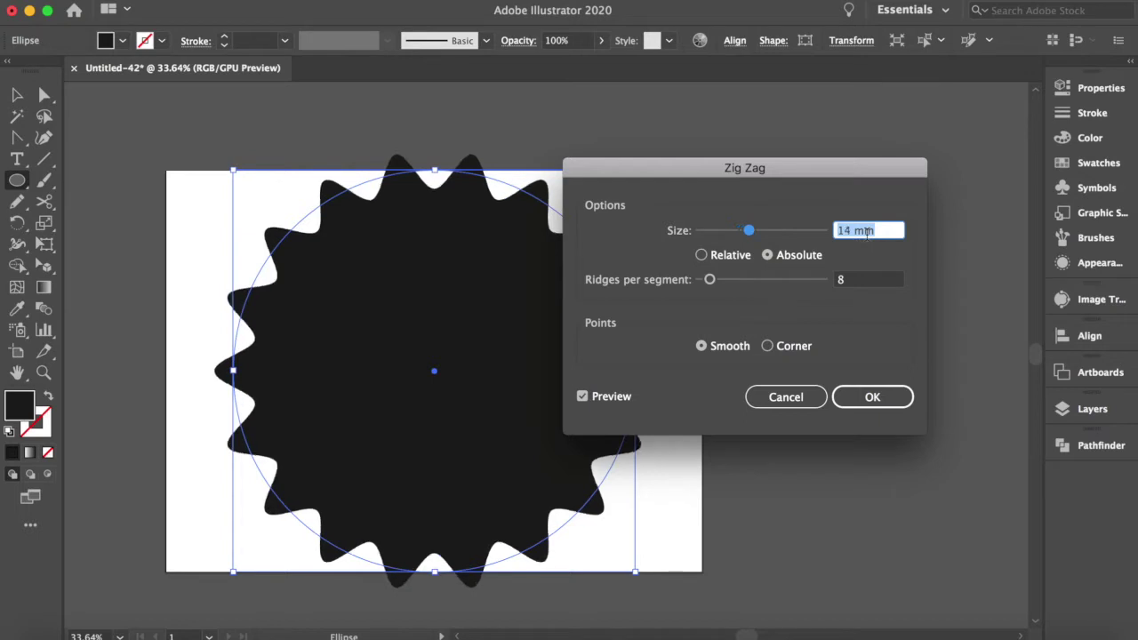
{"action": "key", "text": "Up"}
{"action": "key", "text": "Up"}
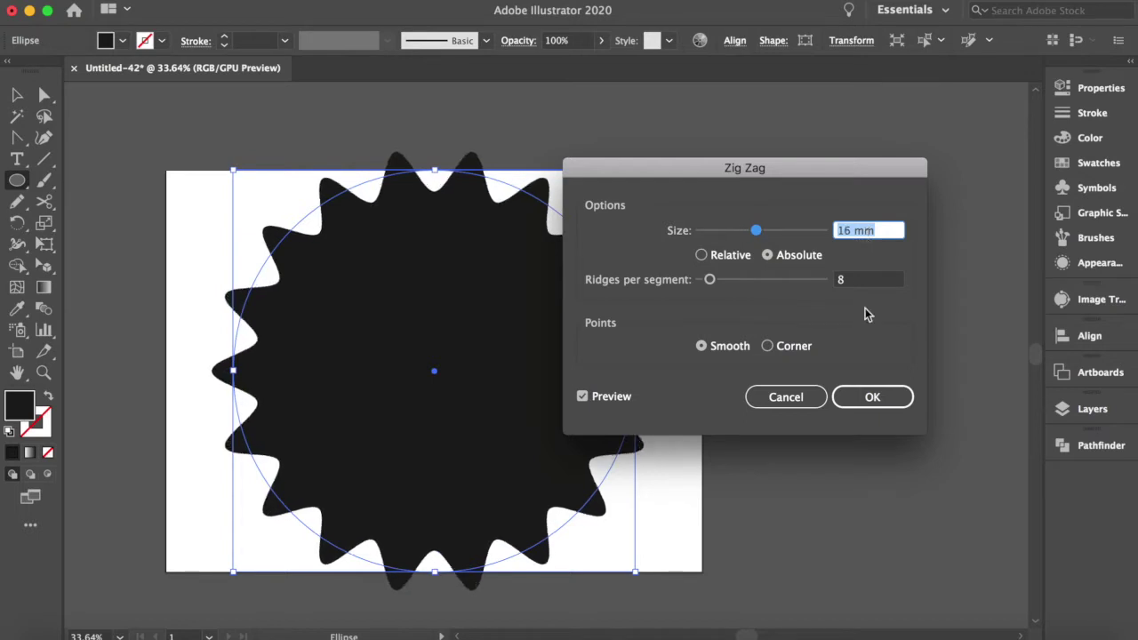
{"action": "left_click", "coordinate": [870, 396]}
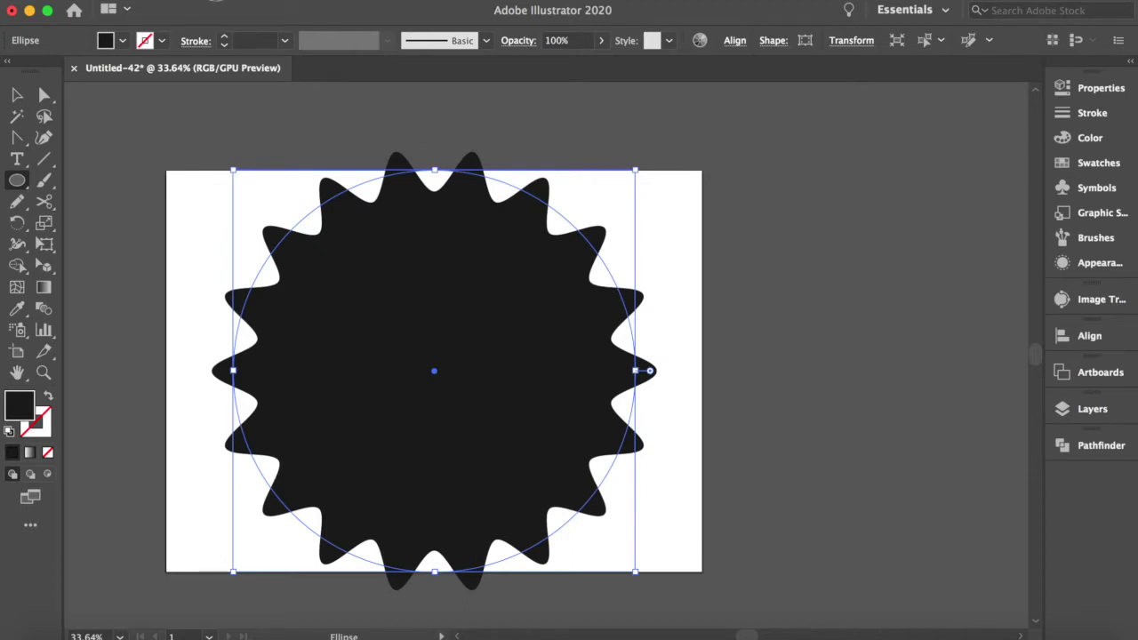
{"action": "left_click", "coordinate": [217, 0]}
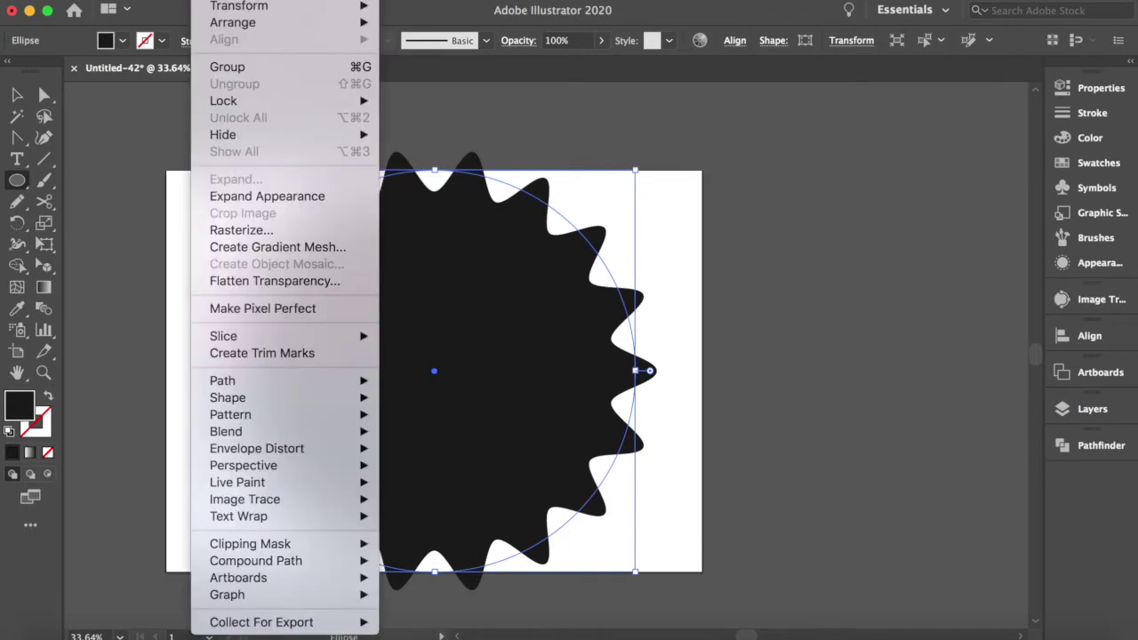
Step: Expand the zigzag star into paths and add a tiny scaled copy at its centre
{"action": "left_click", "coordinate": [264, 195]}
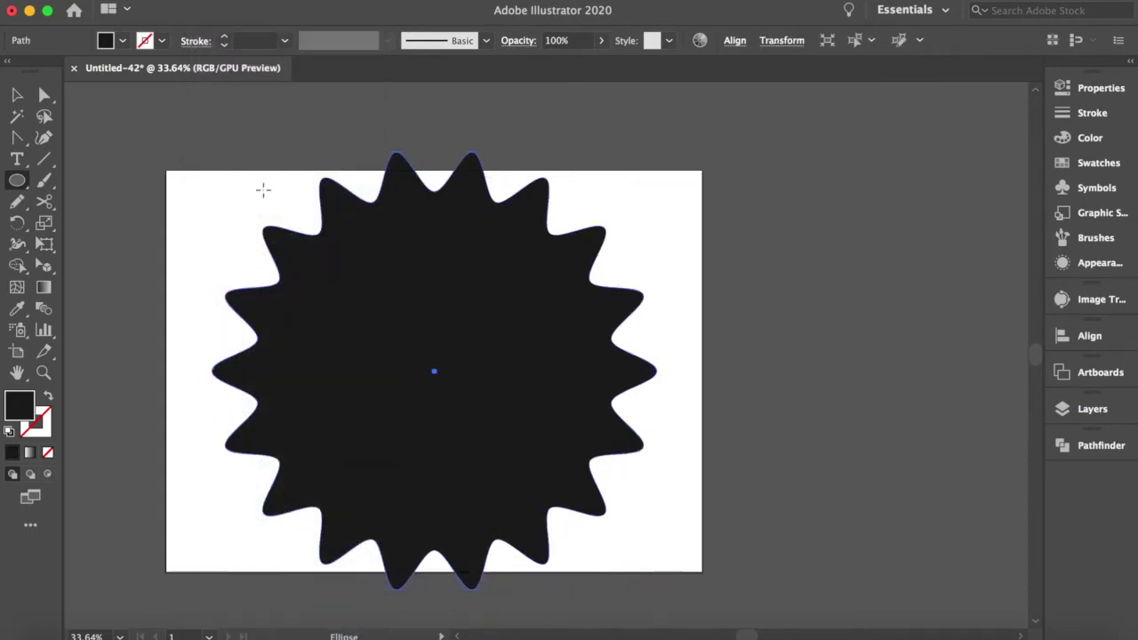
{"action": "key", "text": "v"}
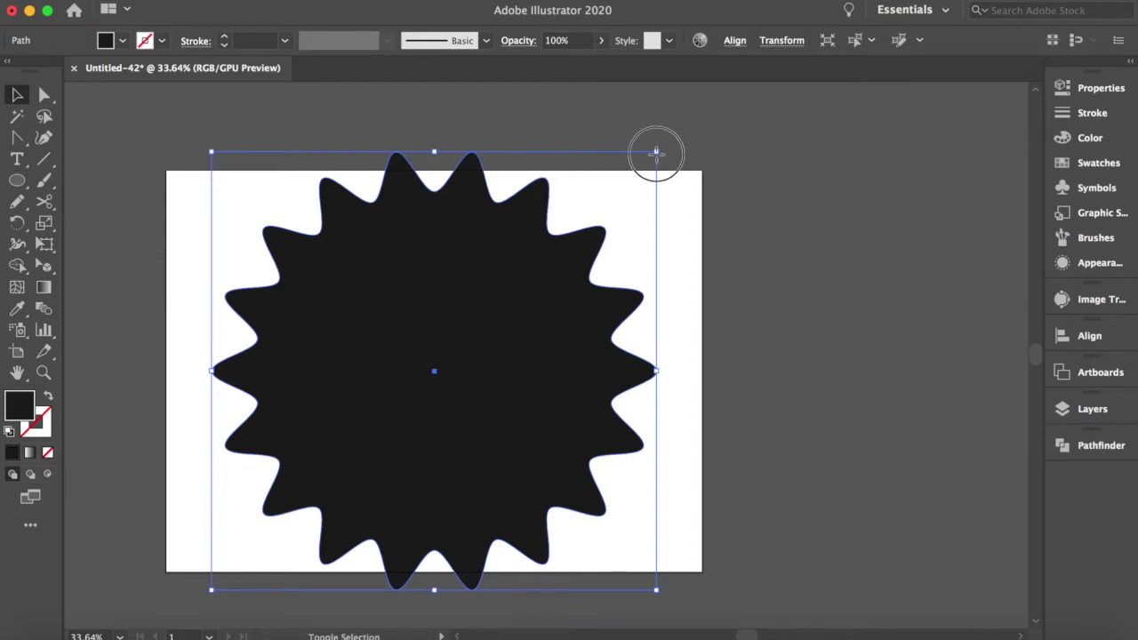
{"action": "left_click_drag", "start_coordinate": [658, 154], "coordinate": [450, 359]}
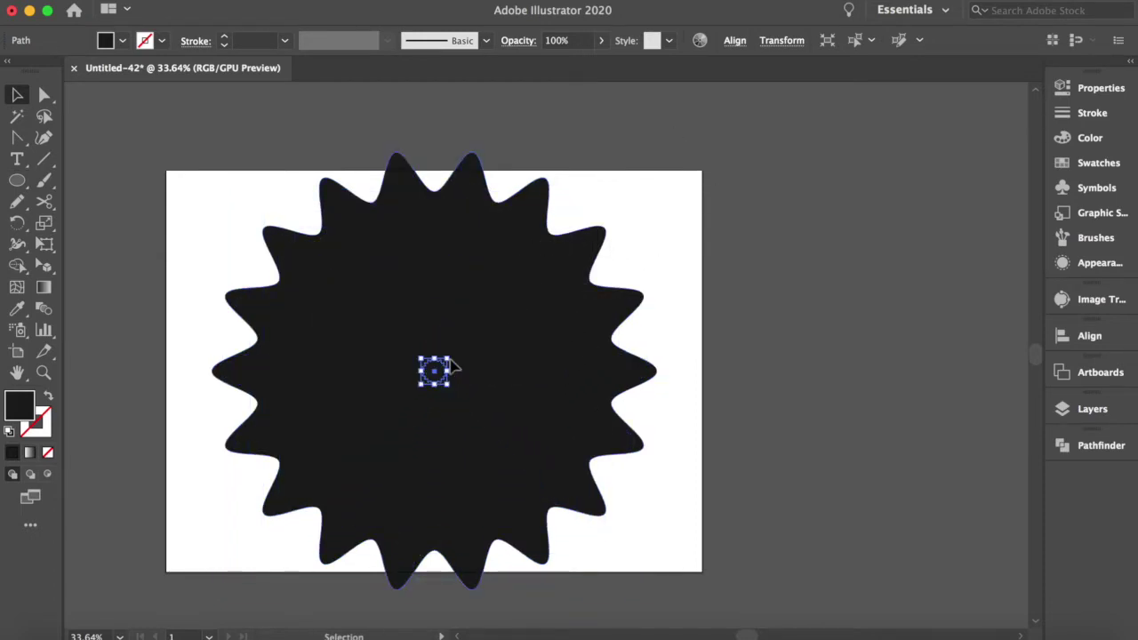
{"action": "left_click", "coordinate": [452, 367], "text": "shift"}
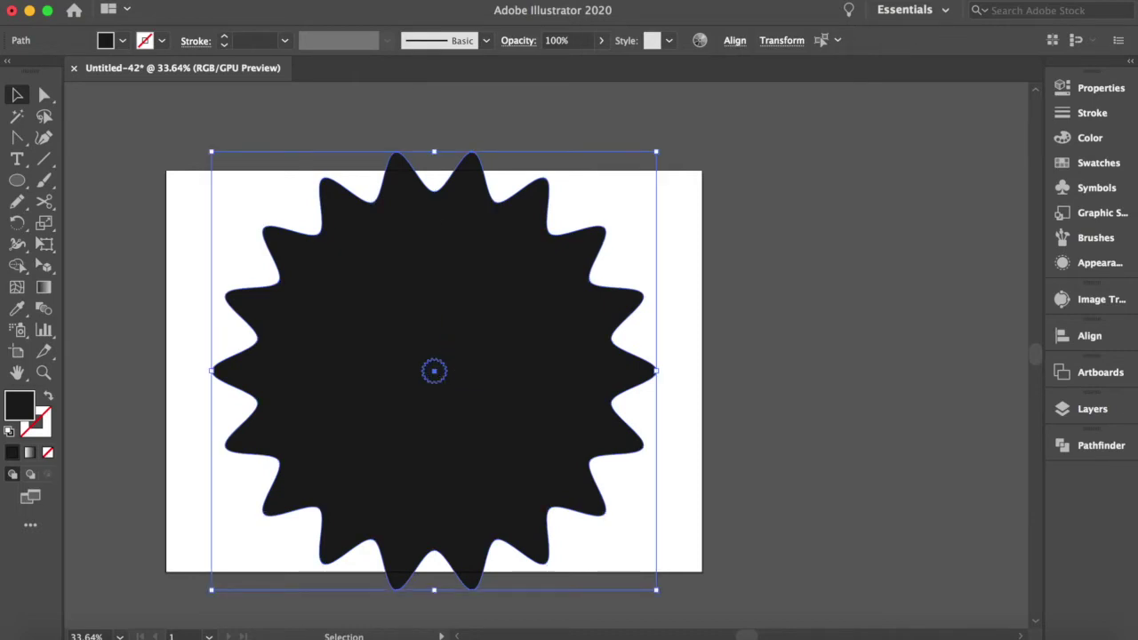
Step: Blend the large and small stars and apply Pathfinder Exclude
{"action": "left_click", "coordinate": [214, 0]}
{"action": "mouse_move", "coordinate": [226, 431]}
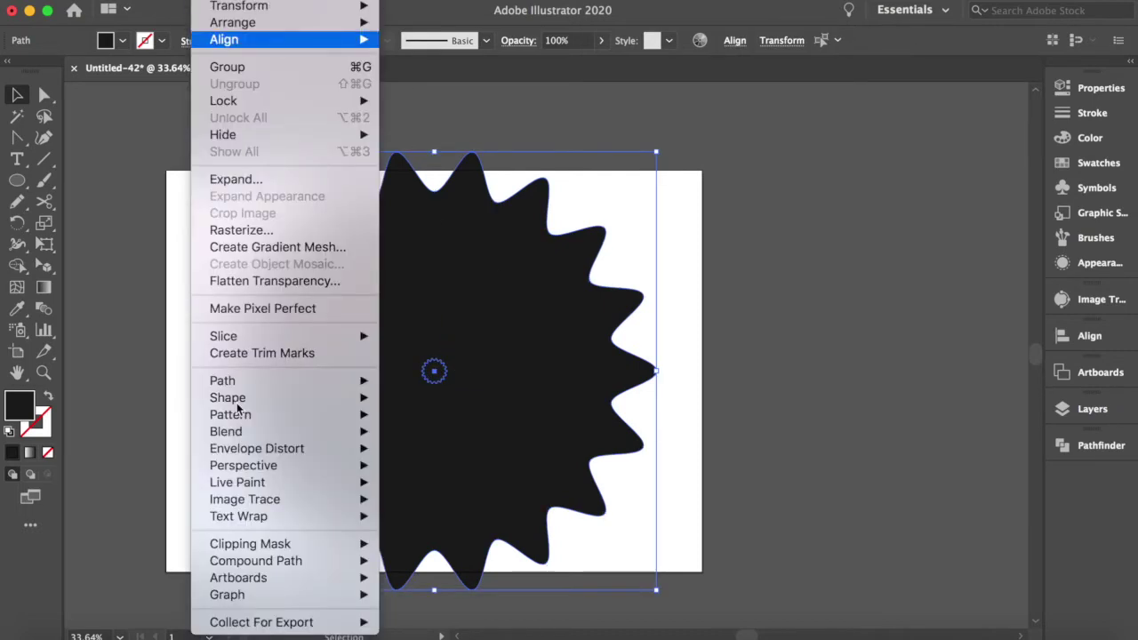
{"action": "left_click", "coordinate": [444, 434]}
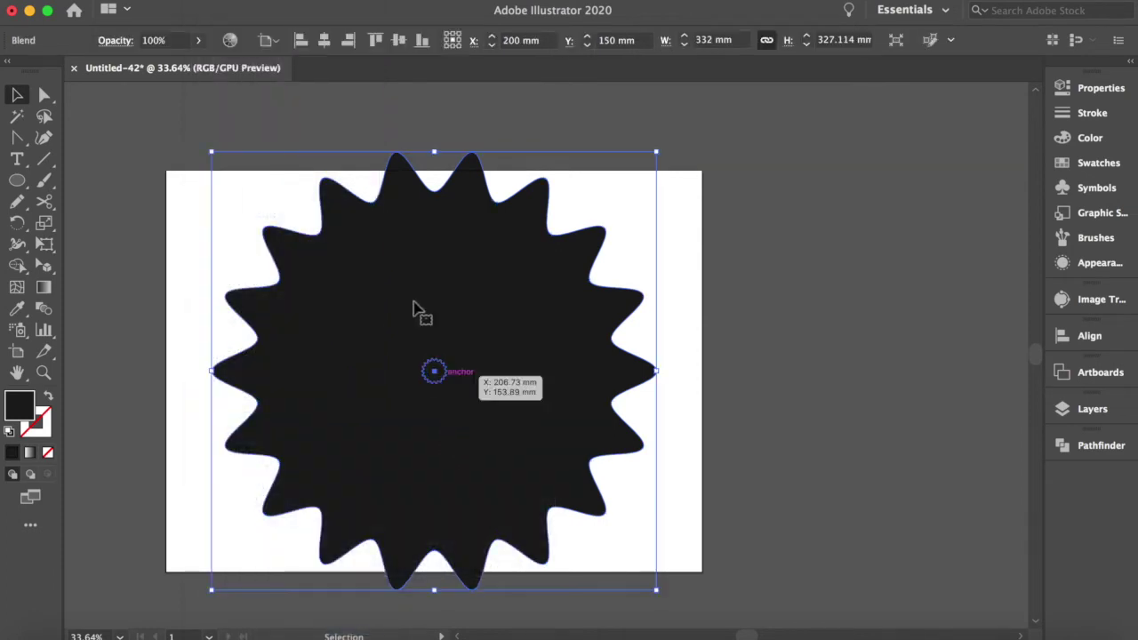
{"action": "left_click", "coordinate": [360, 0]}
{"action": "mouse_move", "coordinate": [391, 214]}
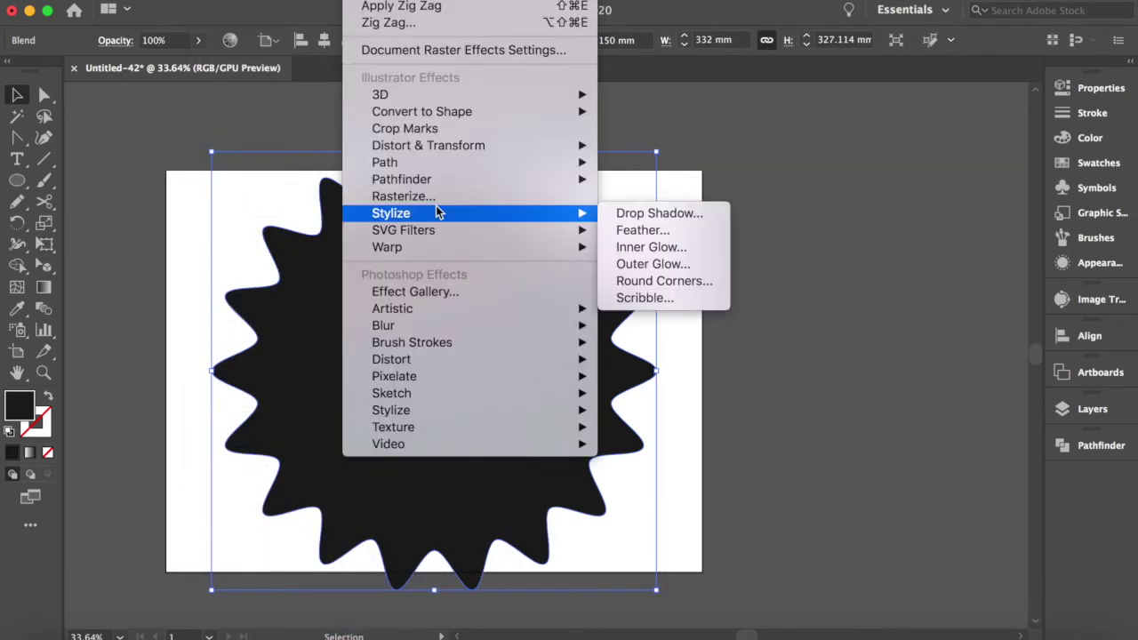
{"action": "left_click", "coordinate": [649, 215]}
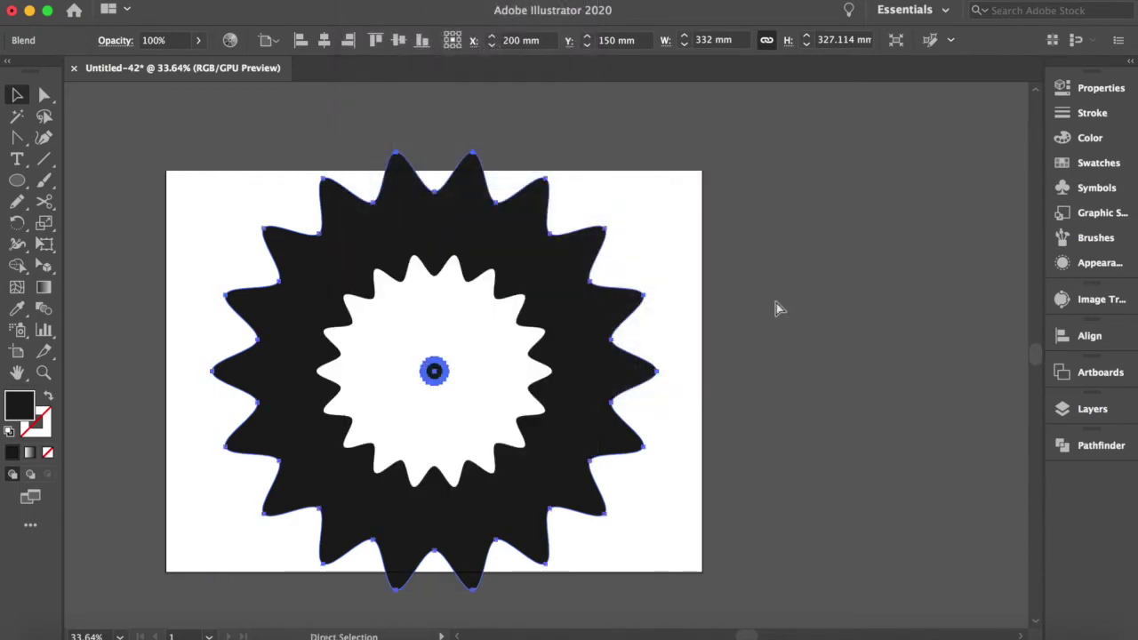
Step: Set the blend to 16 specified steps with Align to Page orientation
{"action": "double_click", "coordinate": [45, 311]}
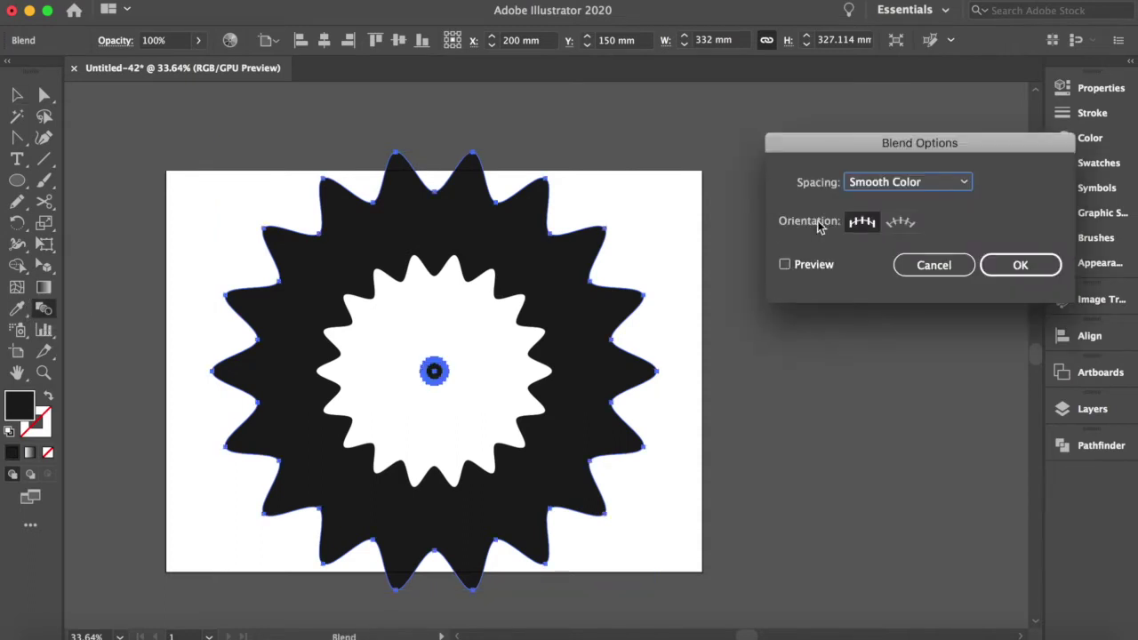
{"action": "left_click", "coordinate": [785, 264]}
{"action": "left_click", "coordinate": [969, 184]}
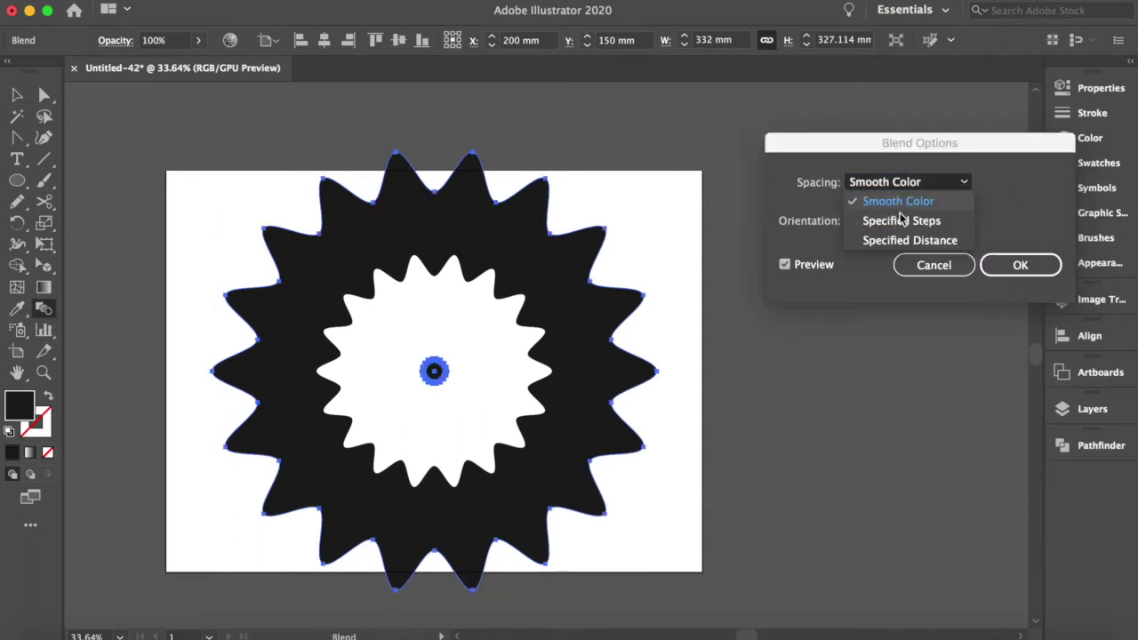
{"action": "left_click", "coordinate": [893, 220]}
{"action": "key", "text": "Up"}
{"action": "key", "text": "Up"}
{"action": "key", "text": "Up"}
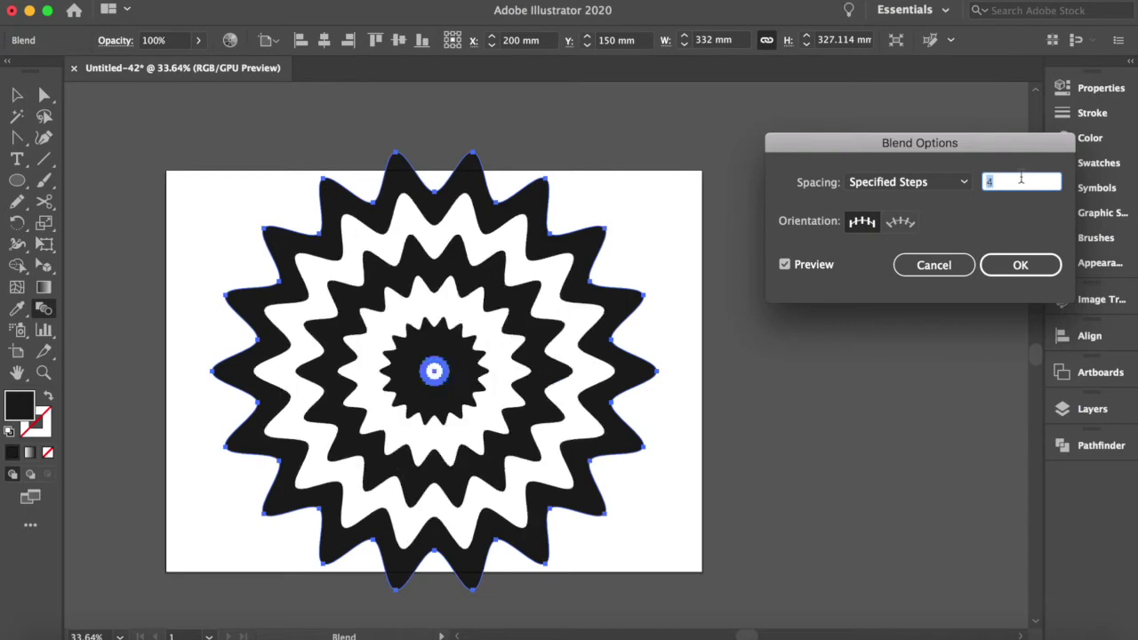
{"action": "key", "text": "Up"}
{"action": "key", "text": "Up"}
{"action": "key", "text": "Up"}
{"action": "key", "text": "Up"}
{"action": "key", "text": "Up"}
{"action": "key", "text": "Up"}
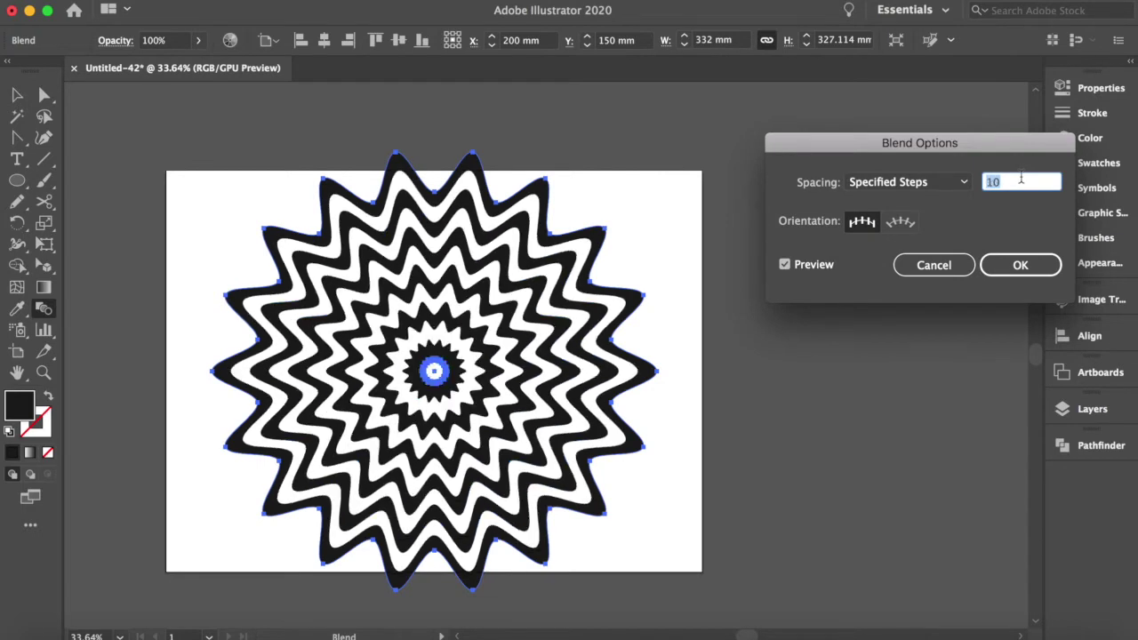
{"action": "key", "text": "Up"}
{"action": "key", "text": "Up"}
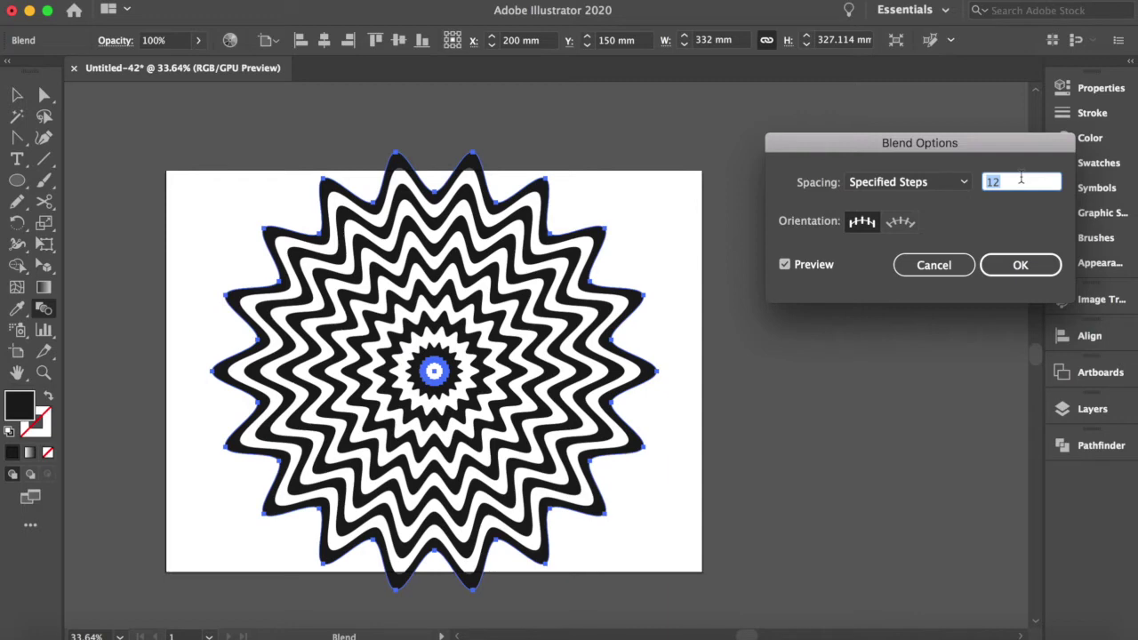
{"action": "key", "text": "Up"}
{"action": "key", "text": "Up"}
{"action": "key", "text": "Up"}
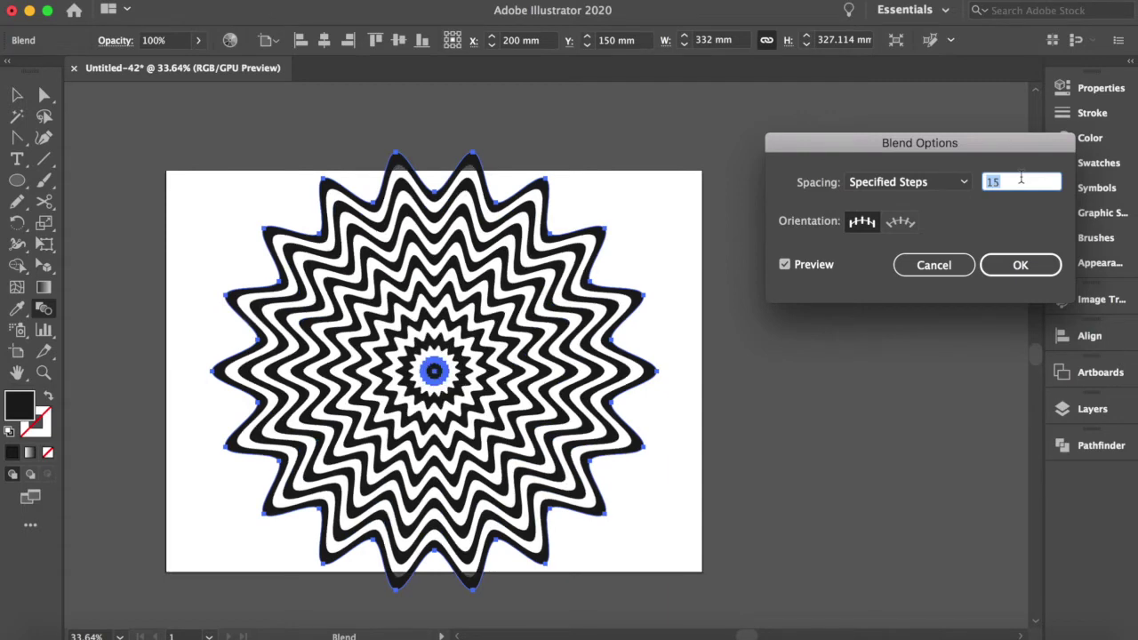
{"action": "key", "text": "Up"}
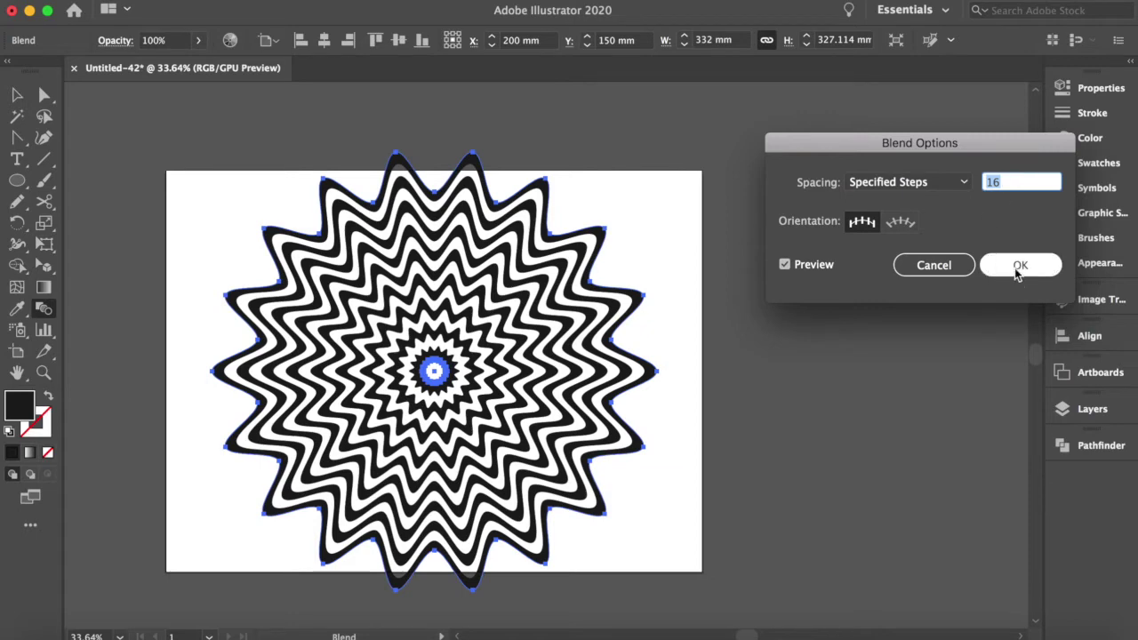
{"action": "left_click", "coordinate": [900, 223]}
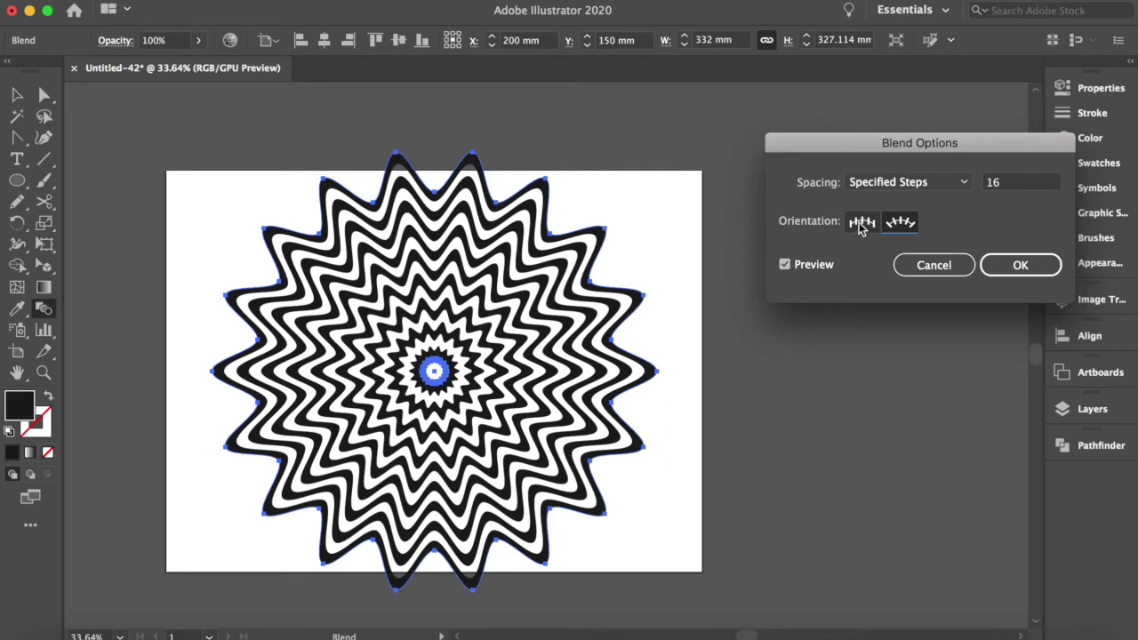
{"action": "left_click", "coordinate": [861, 222]}
{"action": "left_click", "coordinate": [1022, 265]}
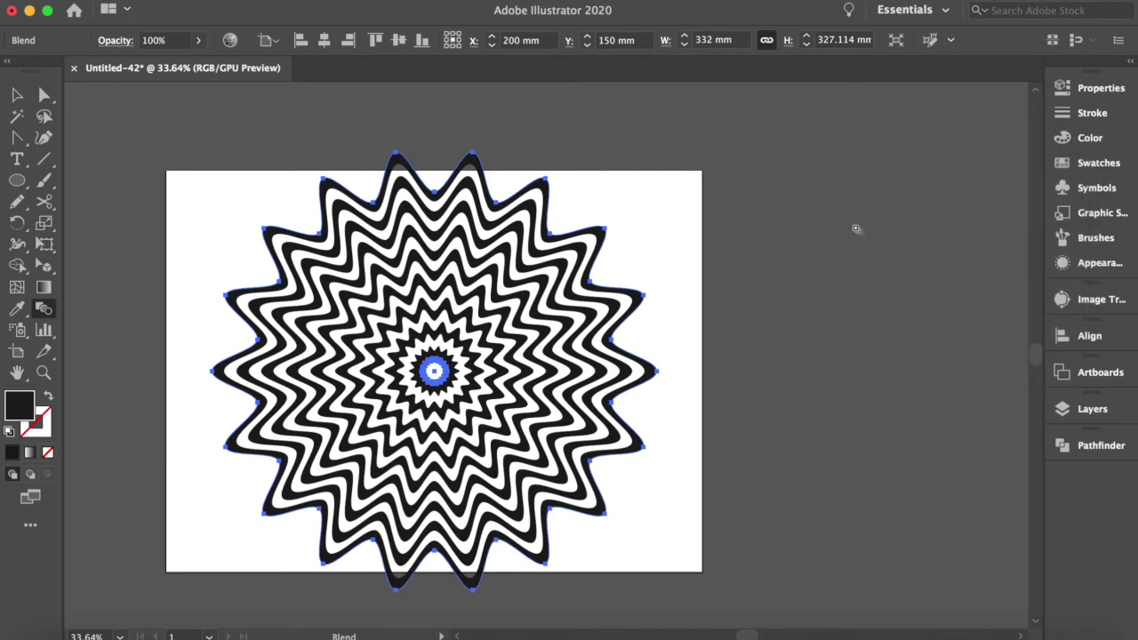
Step: Isolate the star blend and select its innermost star
{"action": "key", "text": "v"}
{"action": "left_click", "coordinate": [690, 313]}
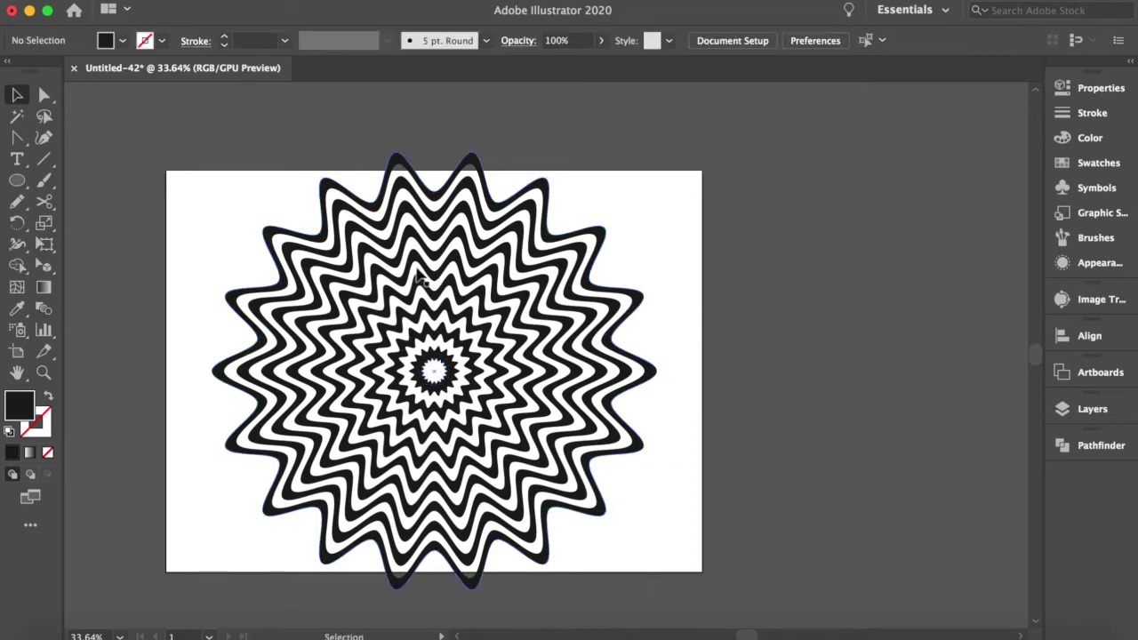
{"action": "left_click", "coordinate": [438, 373]}
{"action": "double_click", "coordinate": [440, 375]}
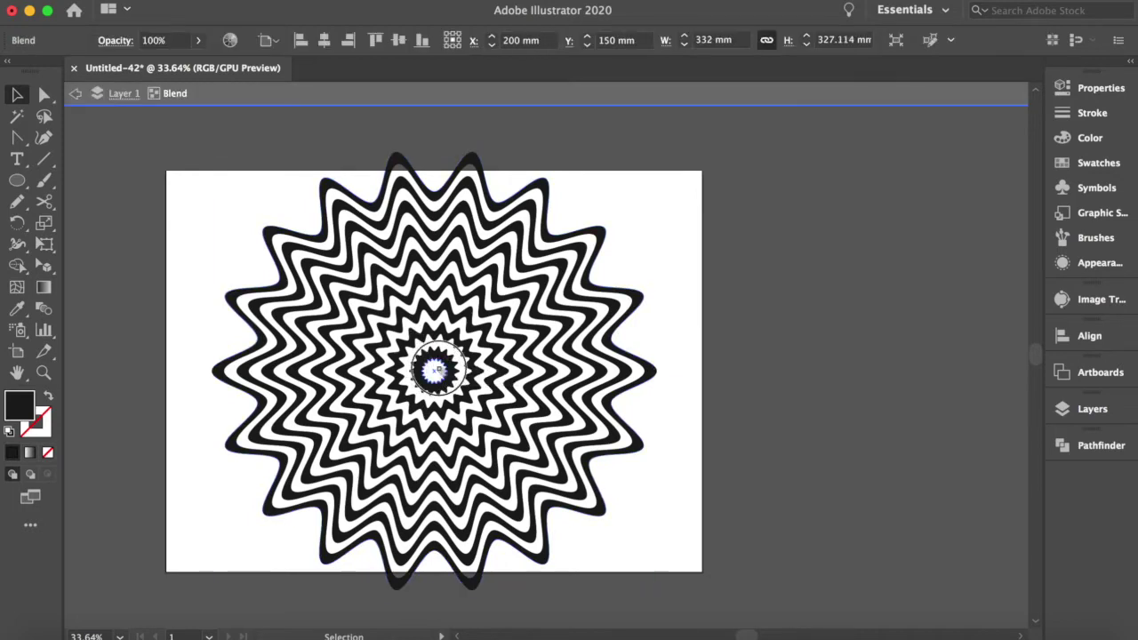
{"action": "left_click", "coordinate": [437, 372]}
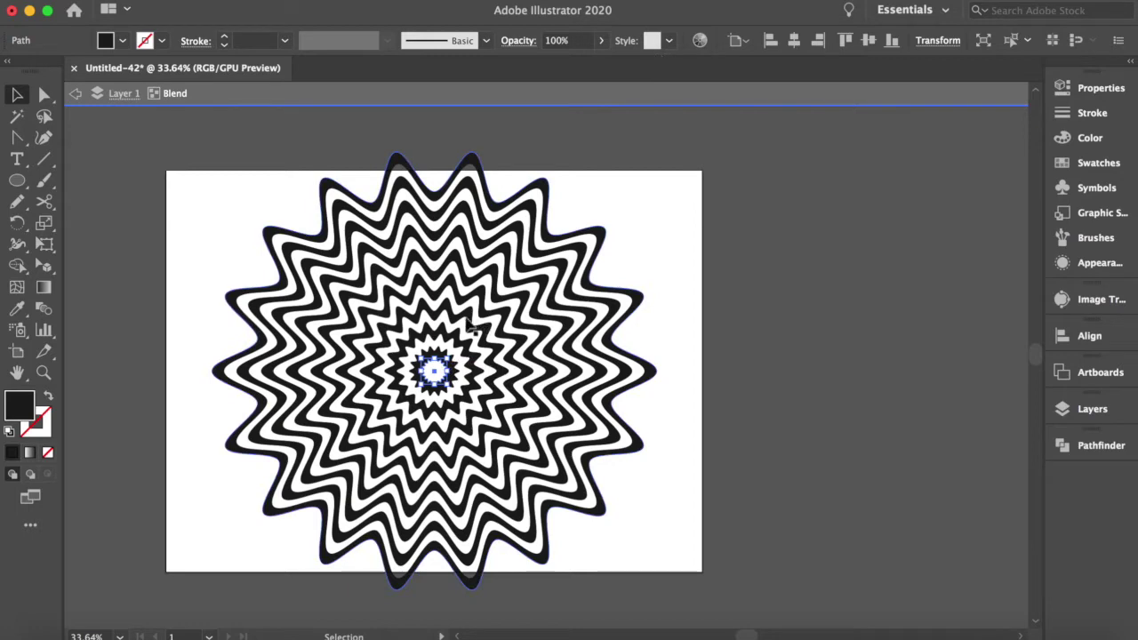
Step: Apply a Transform effect rotating the inner star 180° to twist the blend
{"action": "left_click", "coordinate": [365, 1]}
{"action": "mouse_move", "coordinate": [428, 145]}
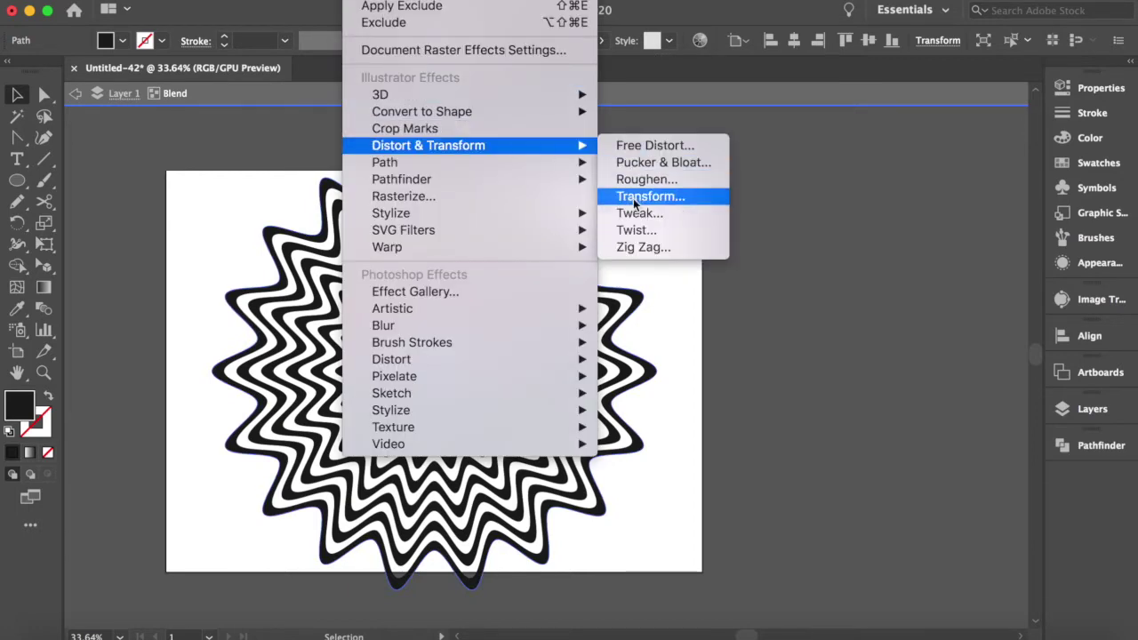
{"action": "left_click", "coordinate": [649, 196]}
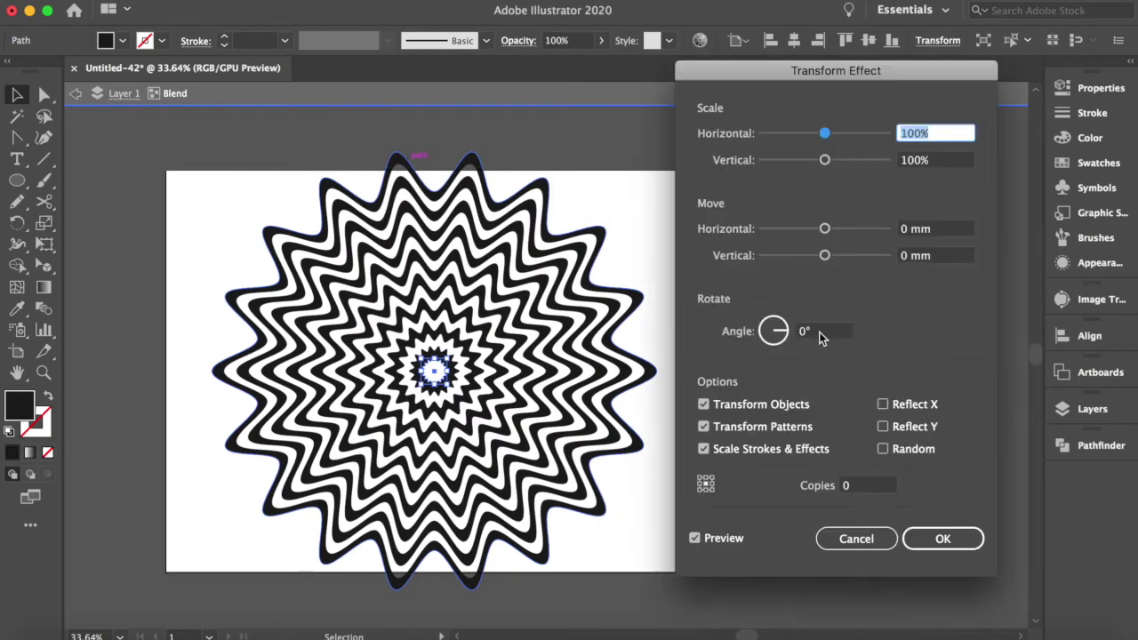
{"action": "left_click", "coordinate": [819, 331]}
{"action": "key", "text": "Up"}
{"action": "key", "text": "Up"}
{"action": "key", "text": "Up"}
{"action": "key", "text": "Up"}
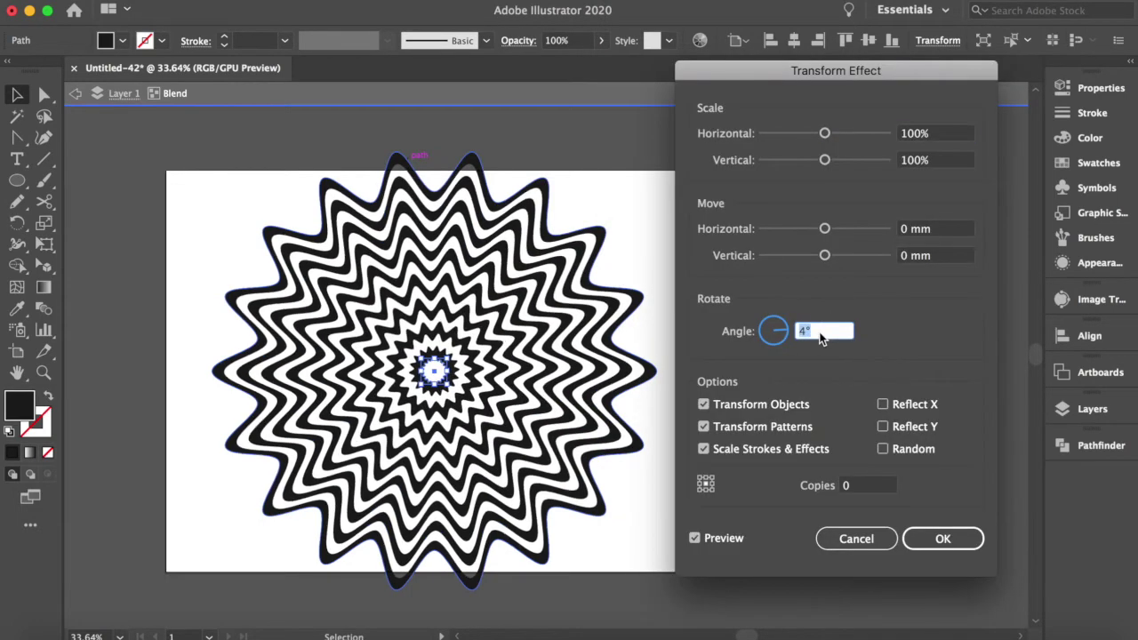
{"action": "key", "text": "Up"}
{"action": "key", "text": "Up"}
{"action": "key", "text": "Up"}
{"action": "key", "text": "Up"}
{"action": "key", "text": "Up"}
{"action": "key", "text": "Up"}
{"action": "key", "text": "Up"}
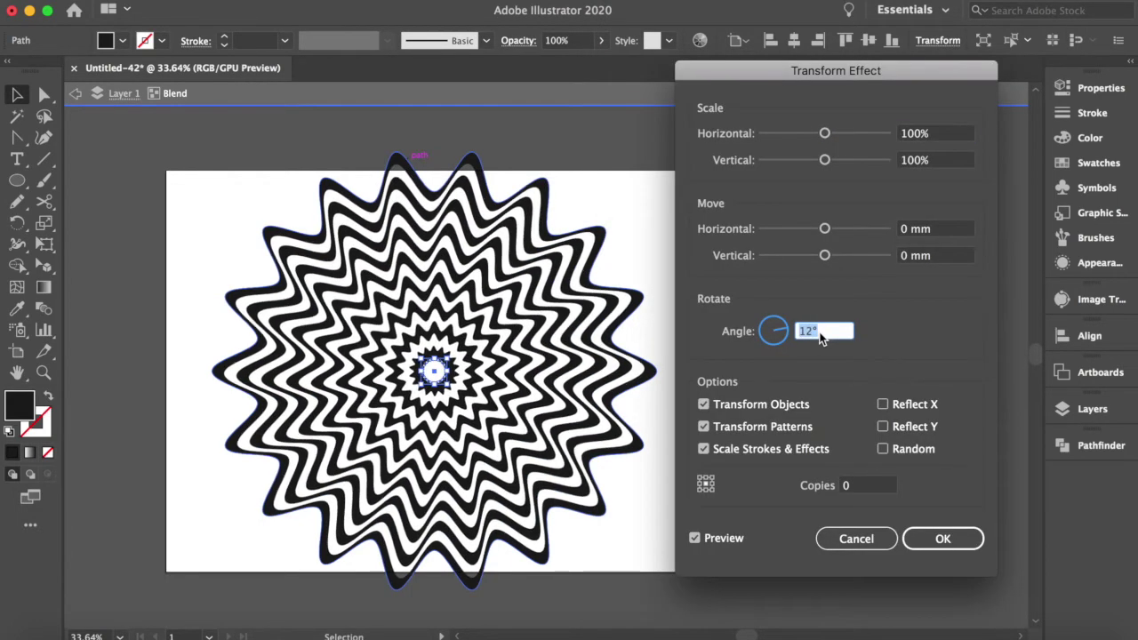
{"action": "key", "text": "Up"}
{"action": "key", "text": "Up"}
{"action": "key", "text": "Up"}
{"action": "key", "text": "Up"}
{"action": "key", "text": "Up"}
{"action": "key", "text": "Up"}
{"action": "key", "text": "Up"}
{"action": "key", "text": "Up"}
{"action": "key", "text": "Up"}
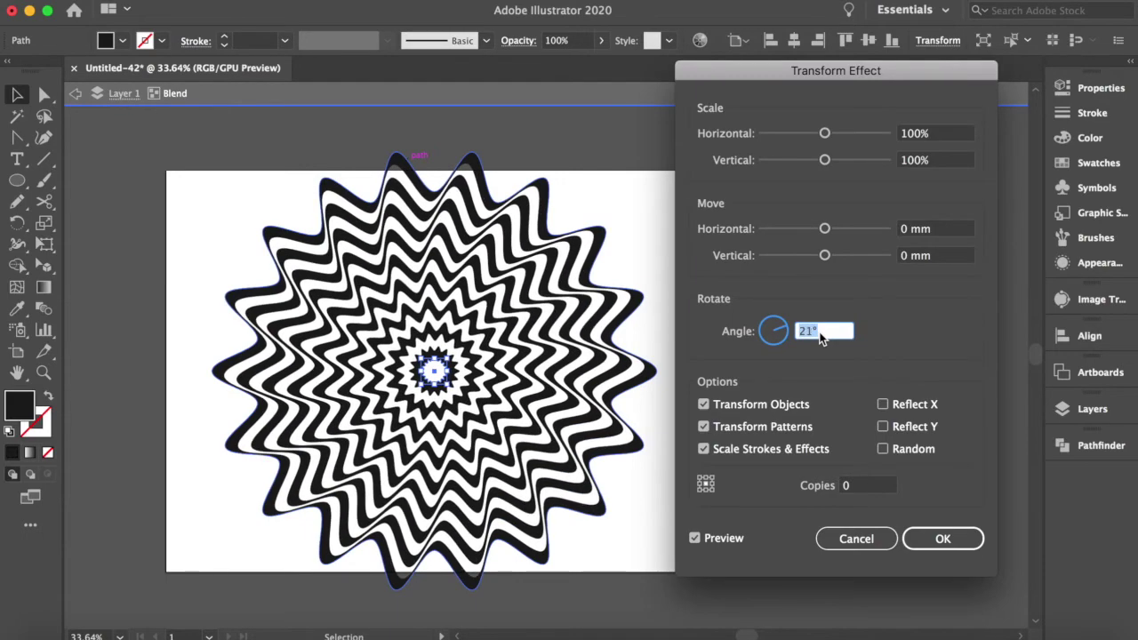
{"action": "key", "text": "Up"}
{"action": "key", "text": "Up"}
{"action": "type", "text": "100"}
{"action": "key", "text": "Tab"}
{"action": "left_click_drag", "start_coordinate": [772, 320], "coordinate": [776, 322]}
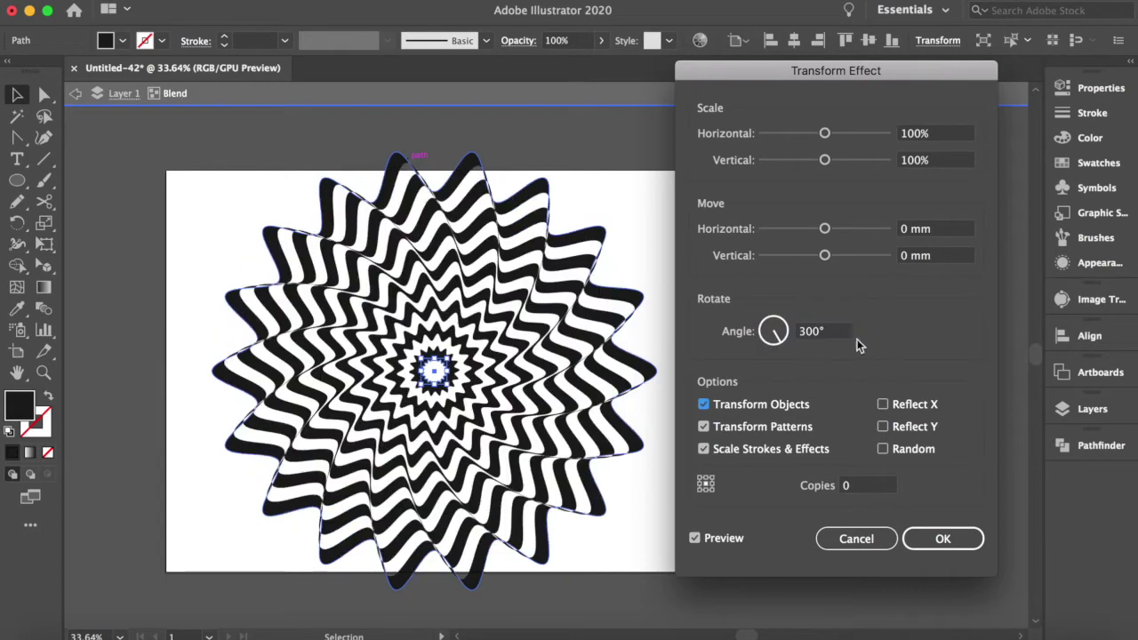
{"action": "key", "text": "shift+Down"}
{"action": "type", "text": "70"}
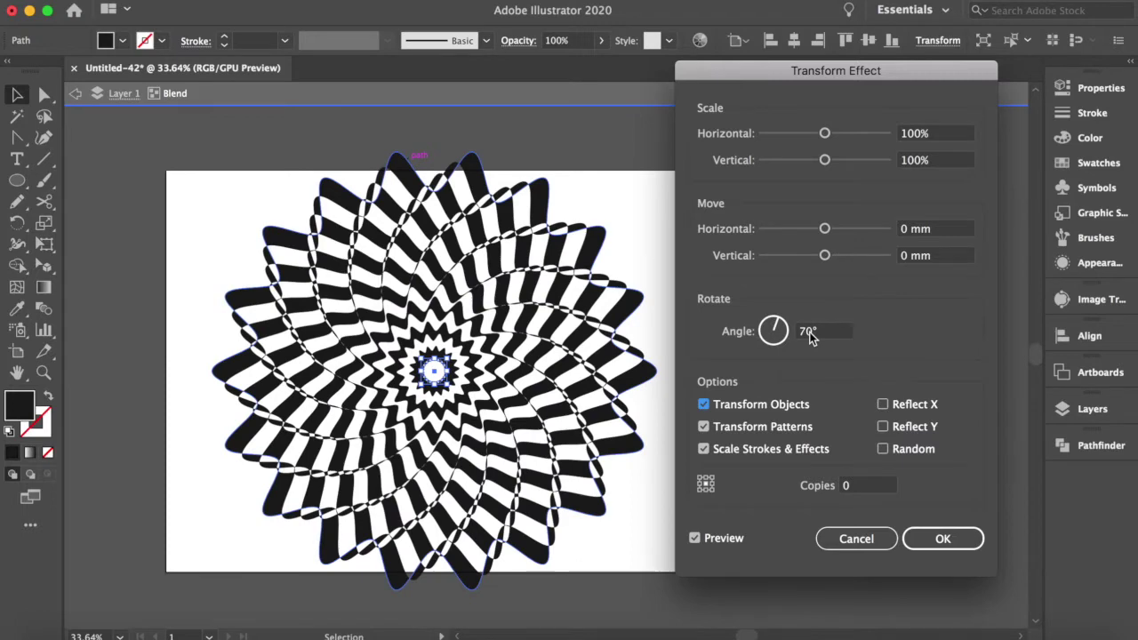
{"action": "key", "text": "shift+Down"}
{"action": "double_click", "coordinate": [811, 334]}
{"action": "type", "text": "180"}
{"action": "key", "text": "Escape"}
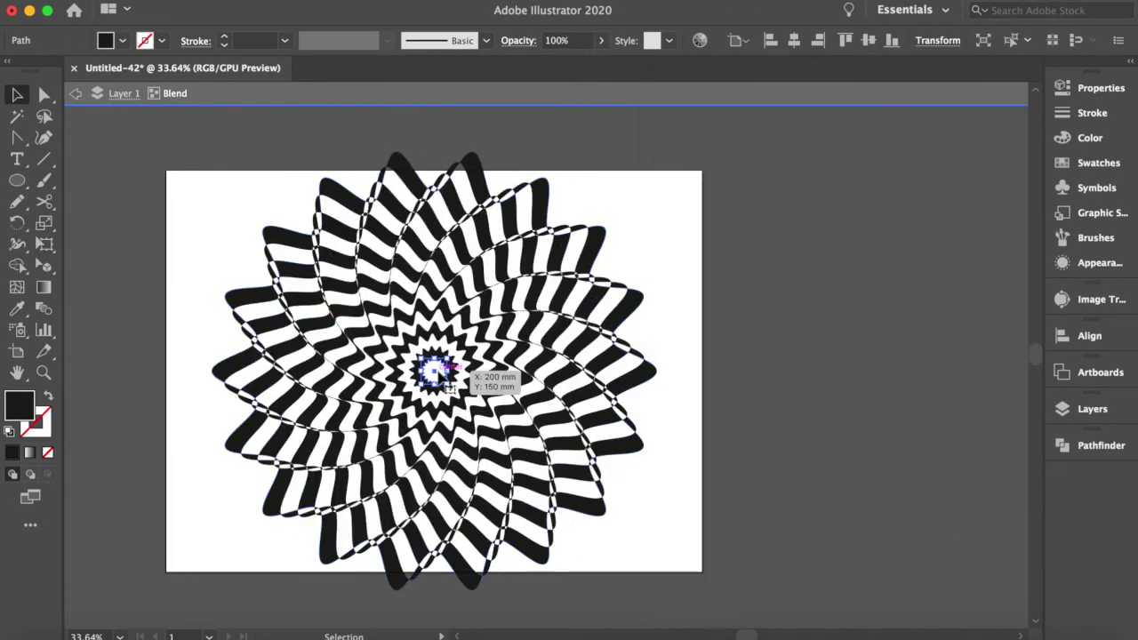
Step: Move the inner star down and right of centre, then exit isolation mode
{"action": "mouse_move", "coordinate": [436, 373]}
{"action": "left_mouse_down"}
{"action": "mouse_move", "coordinate": [445, 309]}
{"action": "mouse_move", "coordinate": [496, 291]}
{"action": "left_mouse_up"}
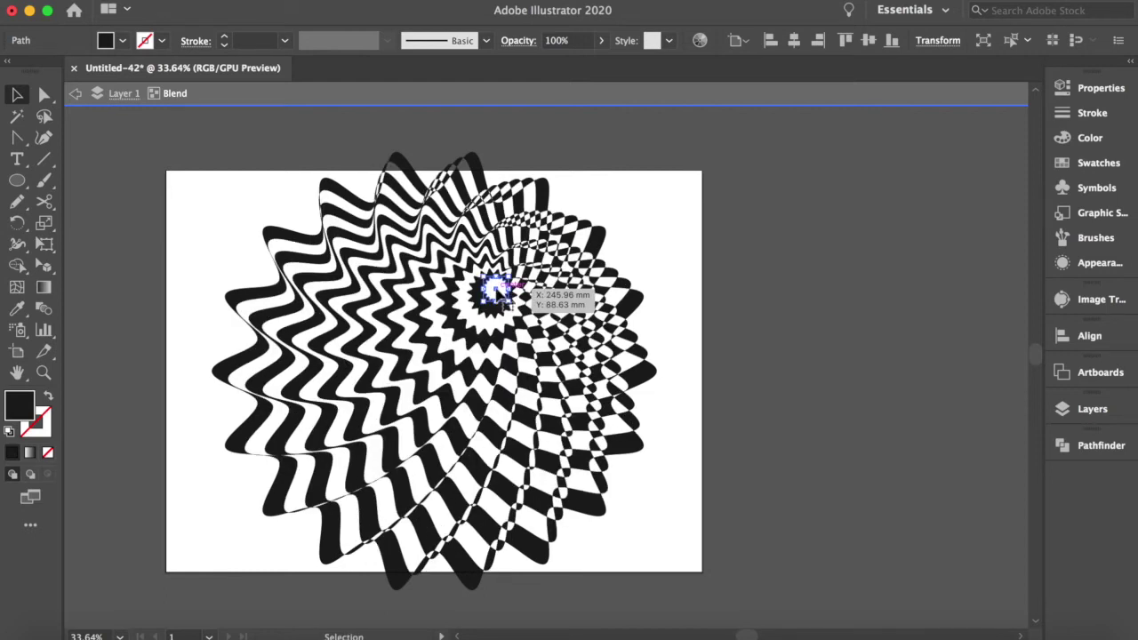
{"action": "left_click_drag", "start_coordinate": [496, 293], "coordinate": [496, 327]}
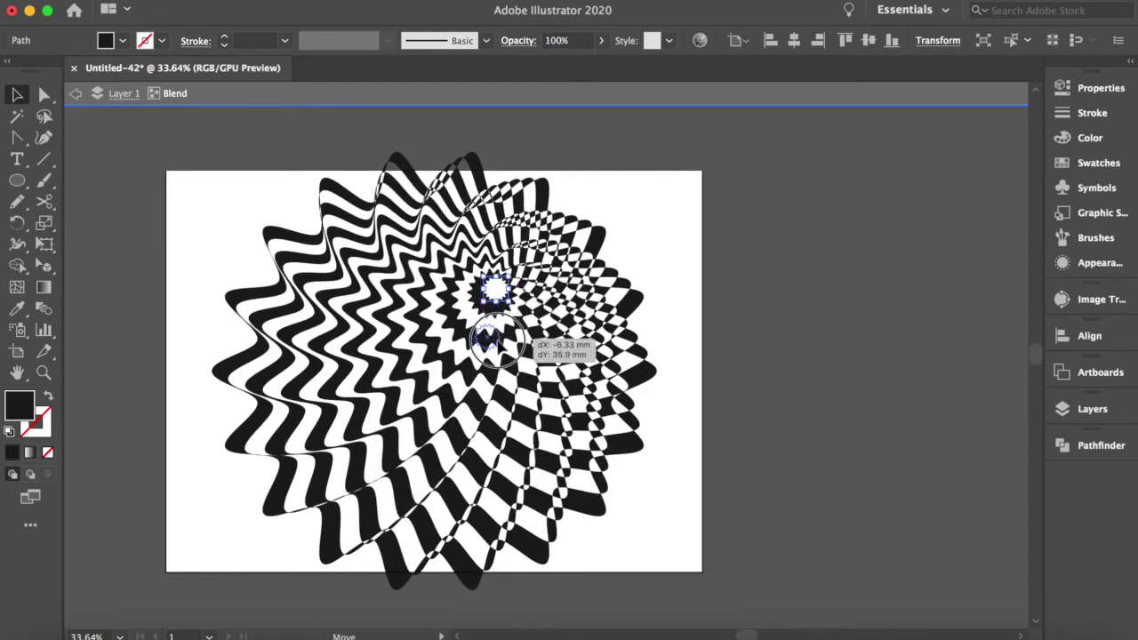
{"action": "left_click_drag", "start_coordinate": [496, 327], "coordinate": [505, 340]}
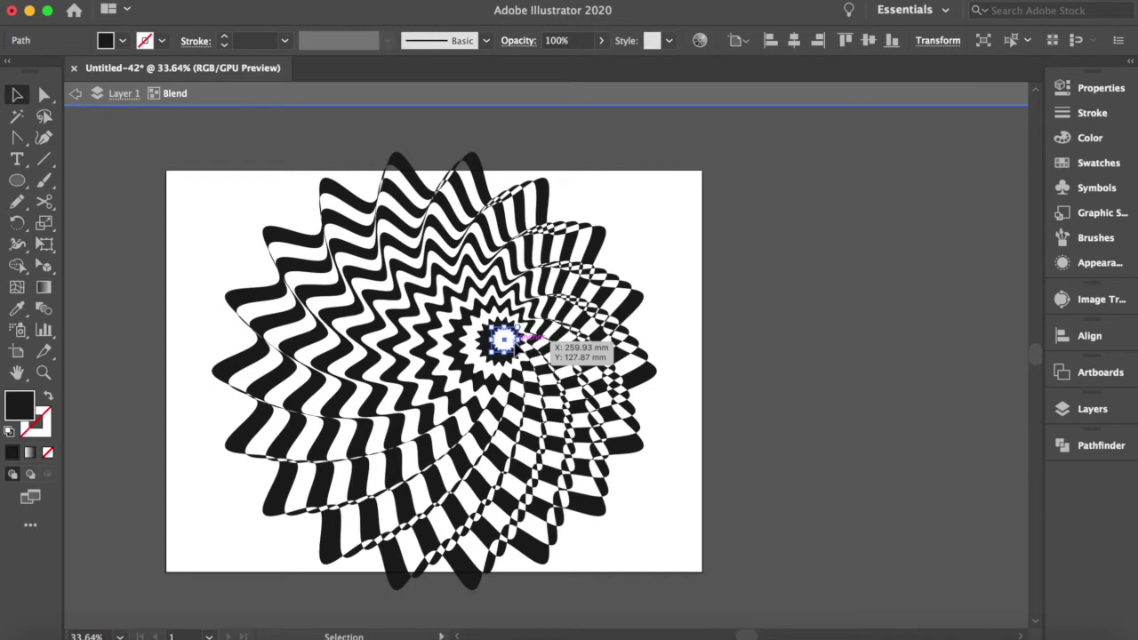
{"action": "left_click_drag", "start_coordinate": [521, 340], "coordinate": [524, 383]}
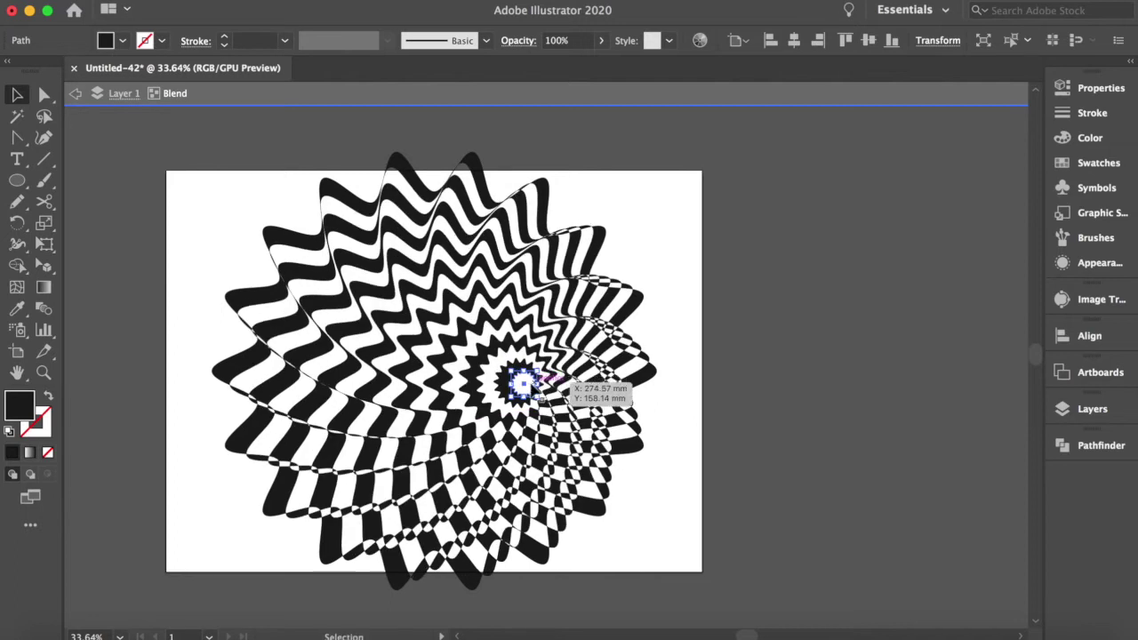
{"action": "mouse_move", "coordinate": [524, 383]}
{"action": "left_mouse_down"}
{"action": "mouse_move", "coordinate": [545, 427]}
{"action": "mouse_move", "coordinate": [537, 418]}
{"action": "left_mouse_up"}
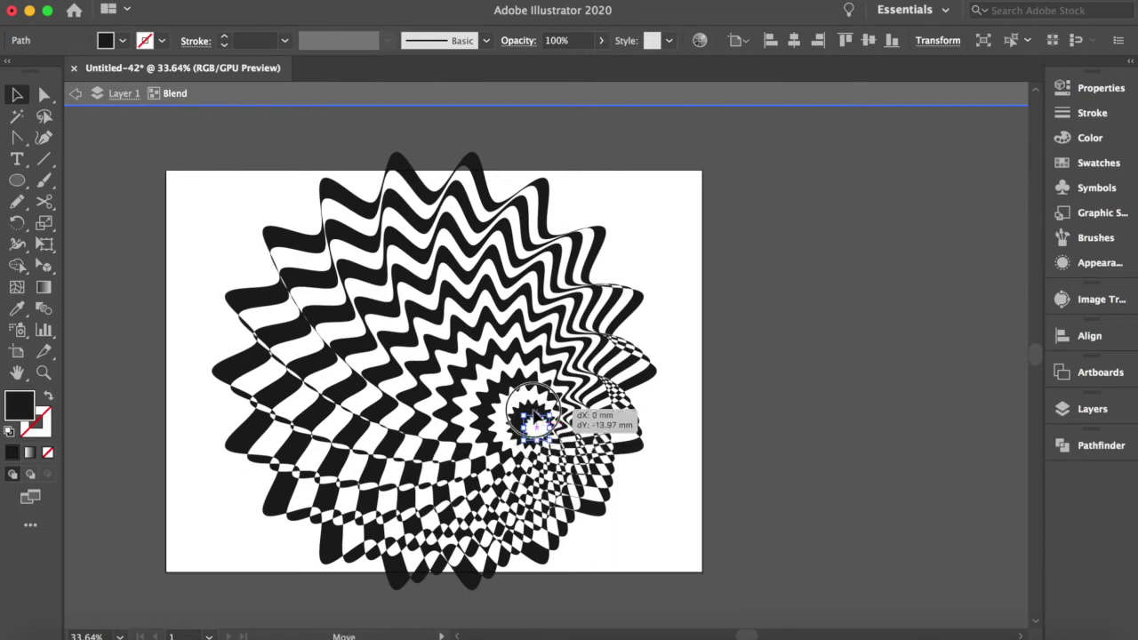
{"action": "left_click_drag", "start_coordinate": [538, 418], "coordinate": [524, 410]}
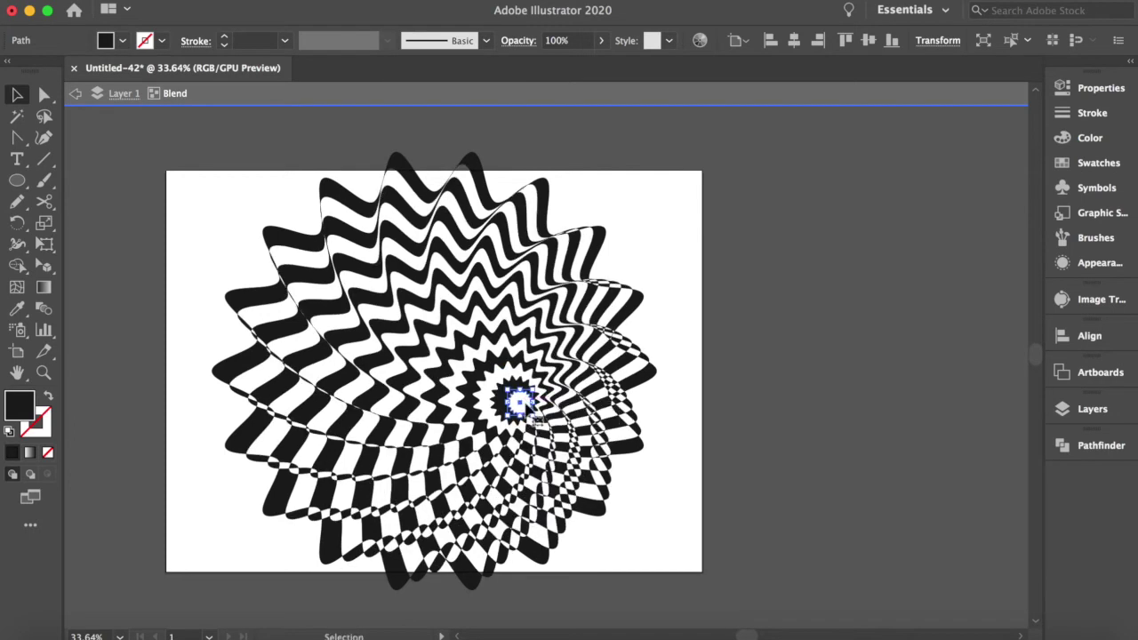
{"action": "left_click_drag", "start_coordinate": [527, 405], "coordinate": [516, 407]}
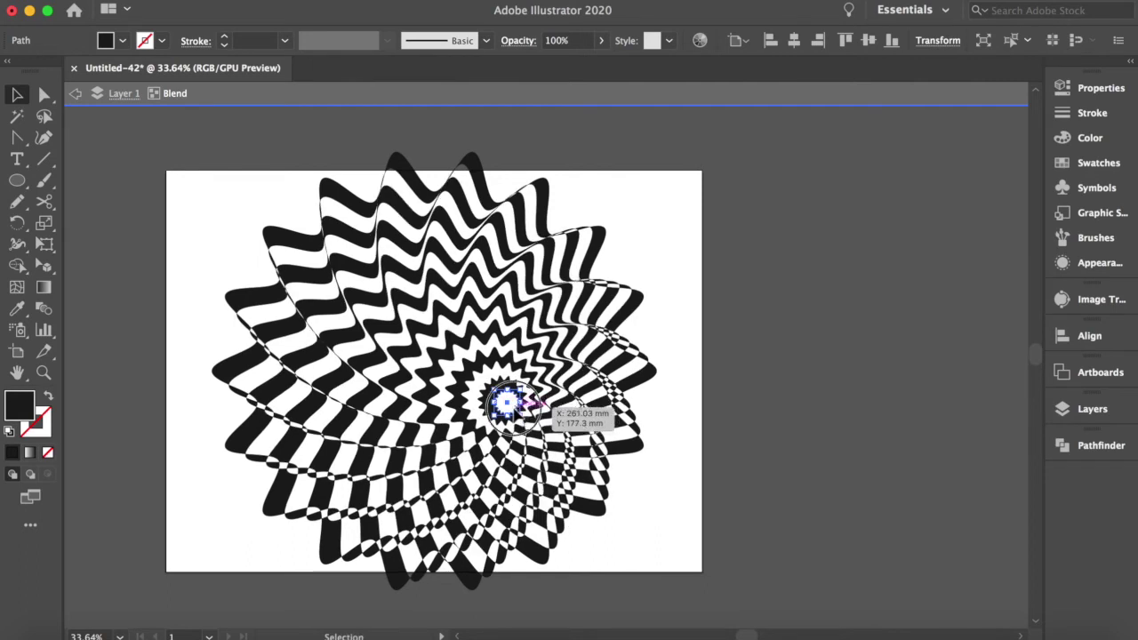
{"action": "mouse_move", "coordinate": [507, 403]}
{"action": "left_mouse_down"}
{"action": "mouse_move", "coordinate": [530, 406]}
{"action": "mouse_move", "coordinate": [519, 402]}
{"action": "left_mouse_up"}
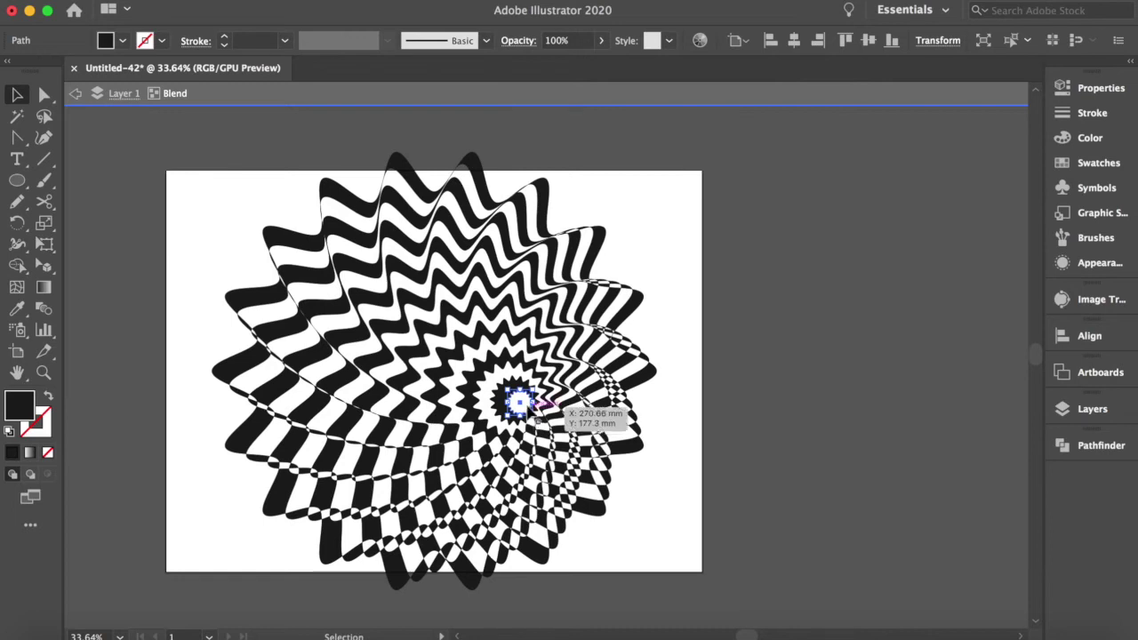
{"action": "left_click_drag", "start_coordinate": [531, 409], "coordinate": [524, 424]}
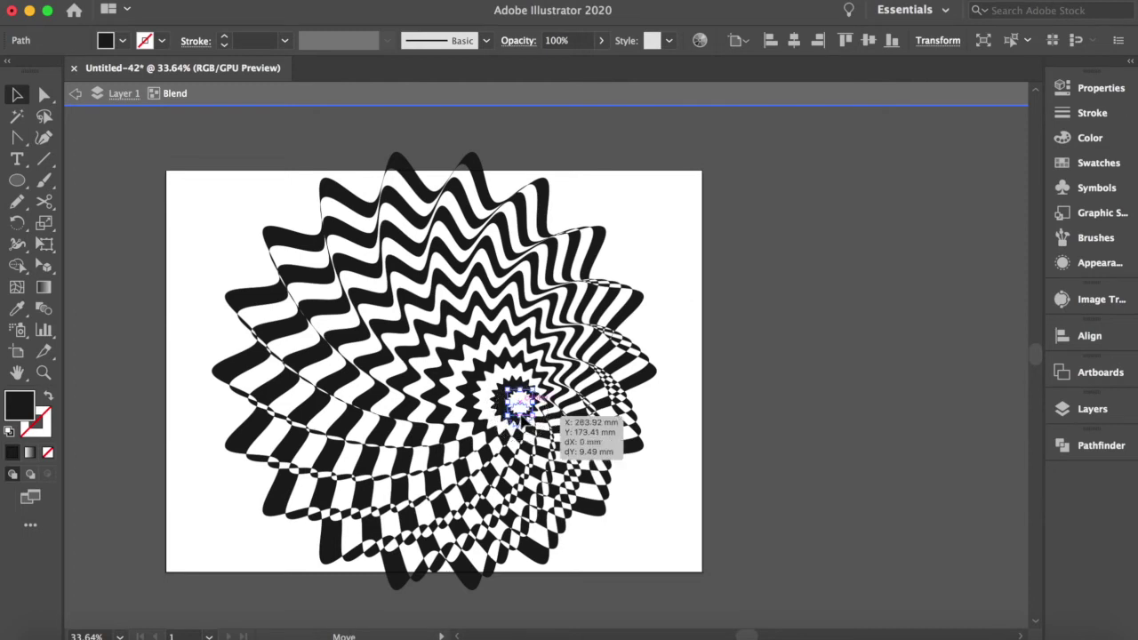
{"action": "left_click_drag", "start_coordinate": [521, 410], "coordinate": [520, 413]}
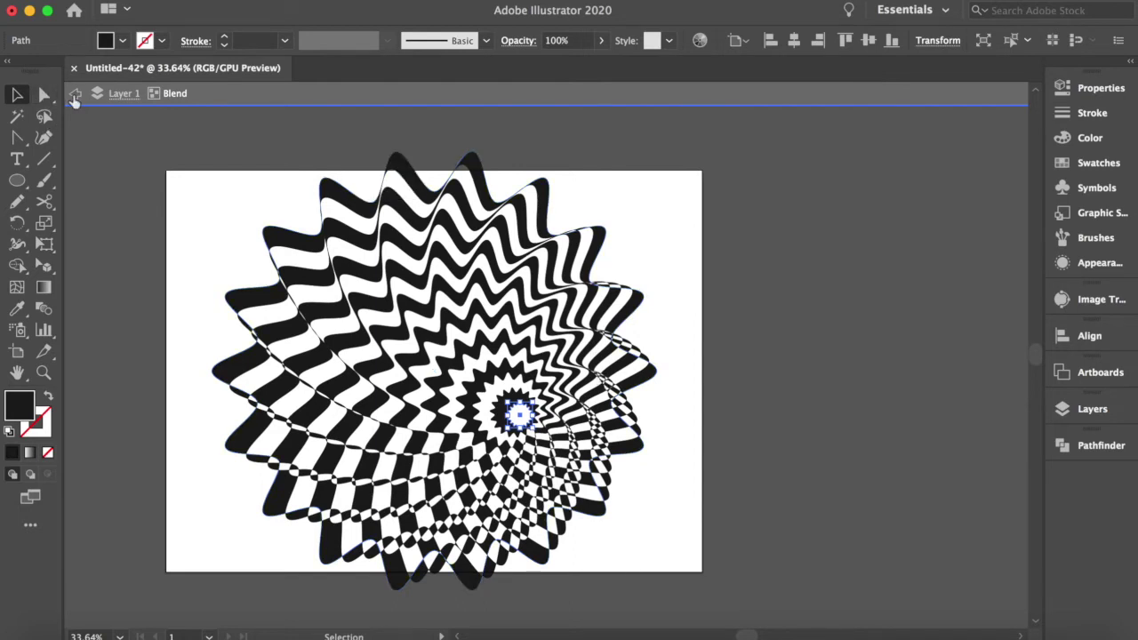
{"action": "left_click", "coordinate": [75, 95]}
{"action": "left_click", "coordinate": [75, 95]}
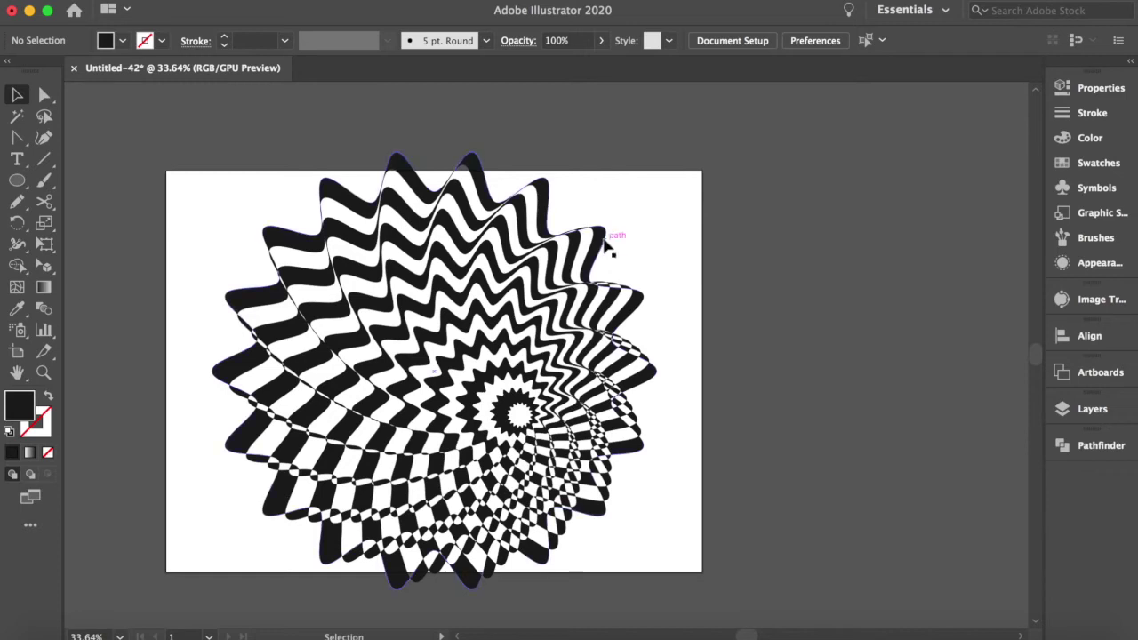
{"action": "key", "text": "ctrl+a"}
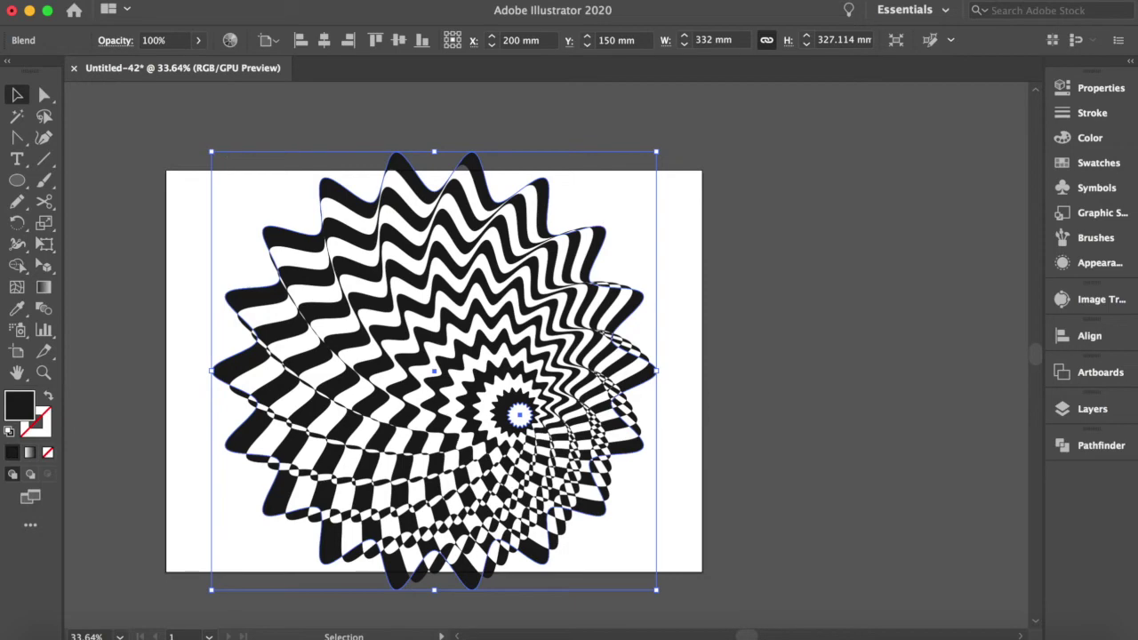
{"action": "right_click", "coordinate": [185, 196]}
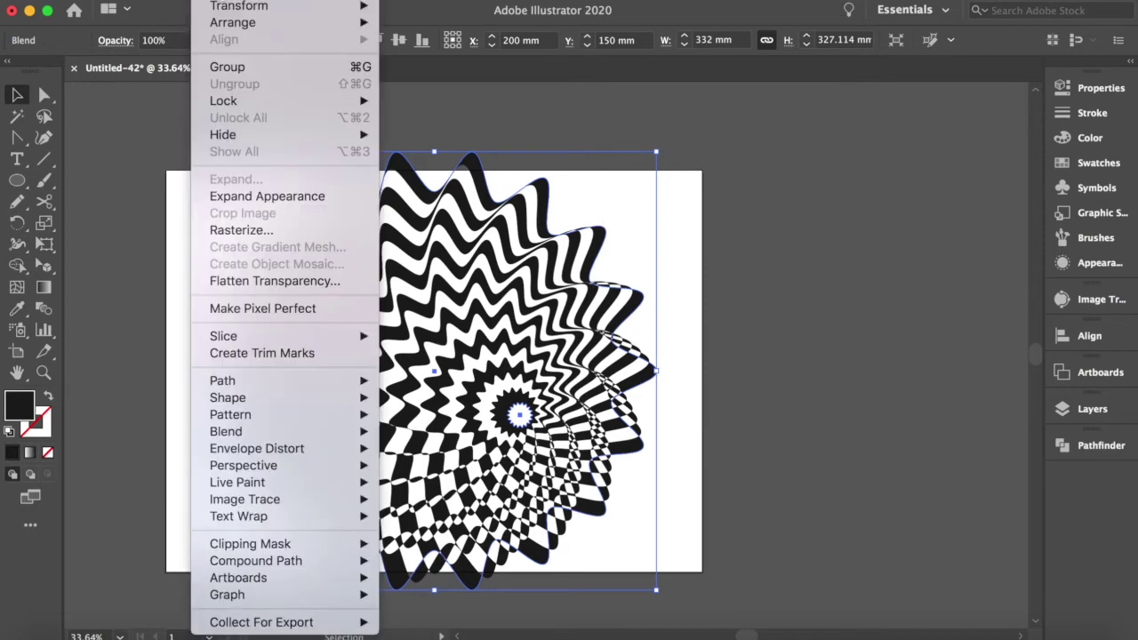
{"action": "left_click", "coordinate": [284, 194]}
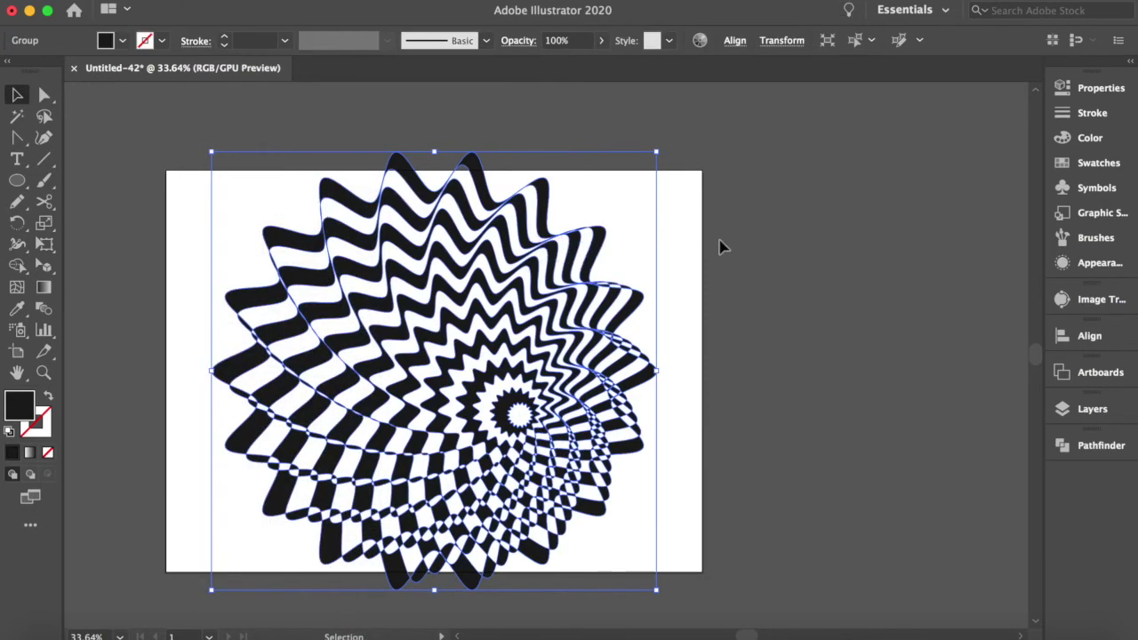
{"action": "scroll", "coordinate": [721, 247], "scroll_direction": "down", "scroll_amount": 5}
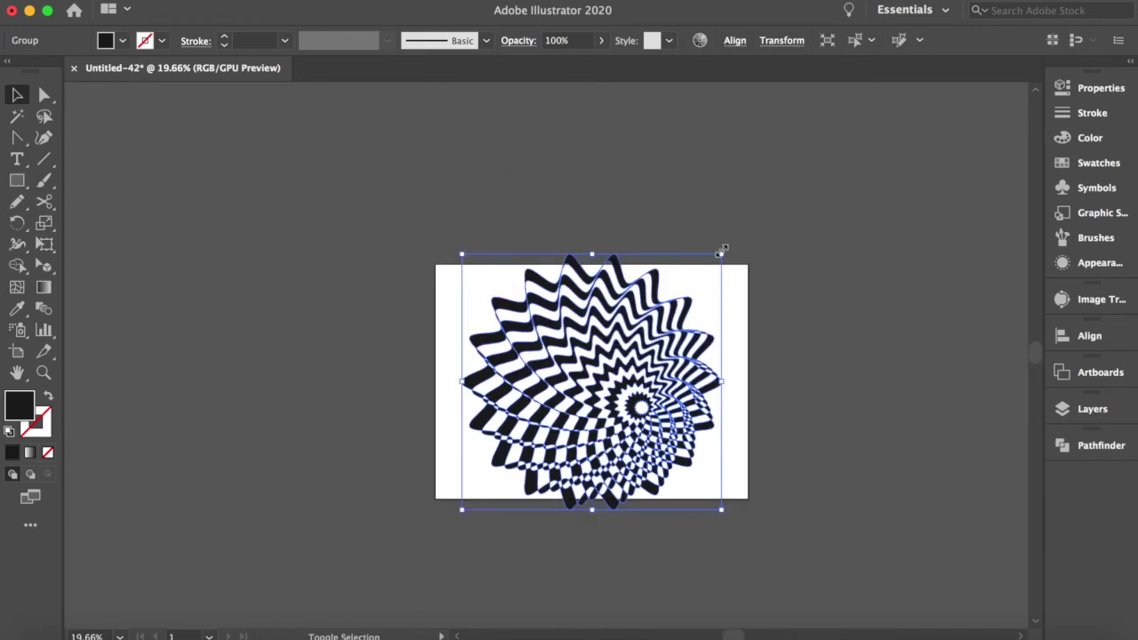
{"action": "left_click_drag", "start_coordinate": [721, 249], "coordinate": [872, 172]}
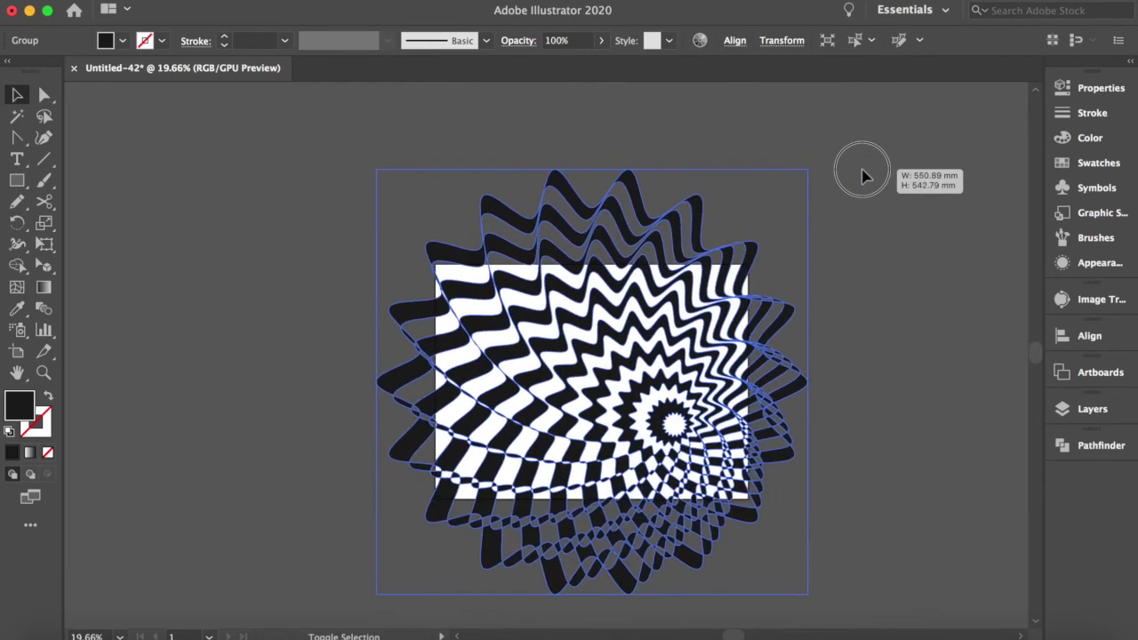
{"action": "left_click_drag", "start_coordinate": [871, 171], "coordinate": [894, 168]}
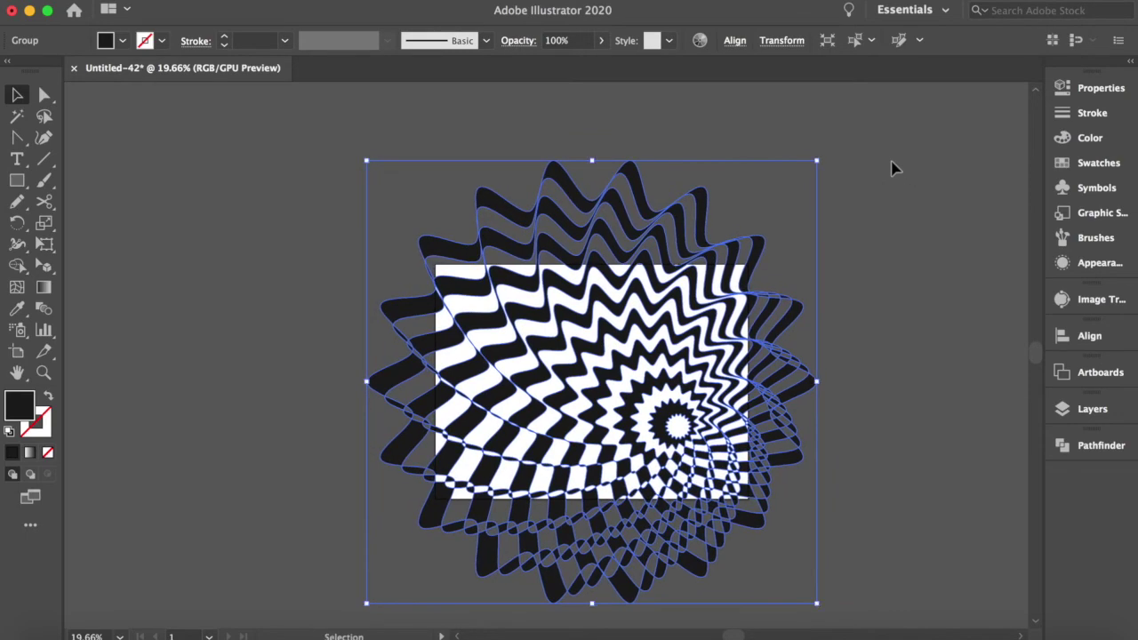
{"action": "left_click", "coordinate": [894, 168]}
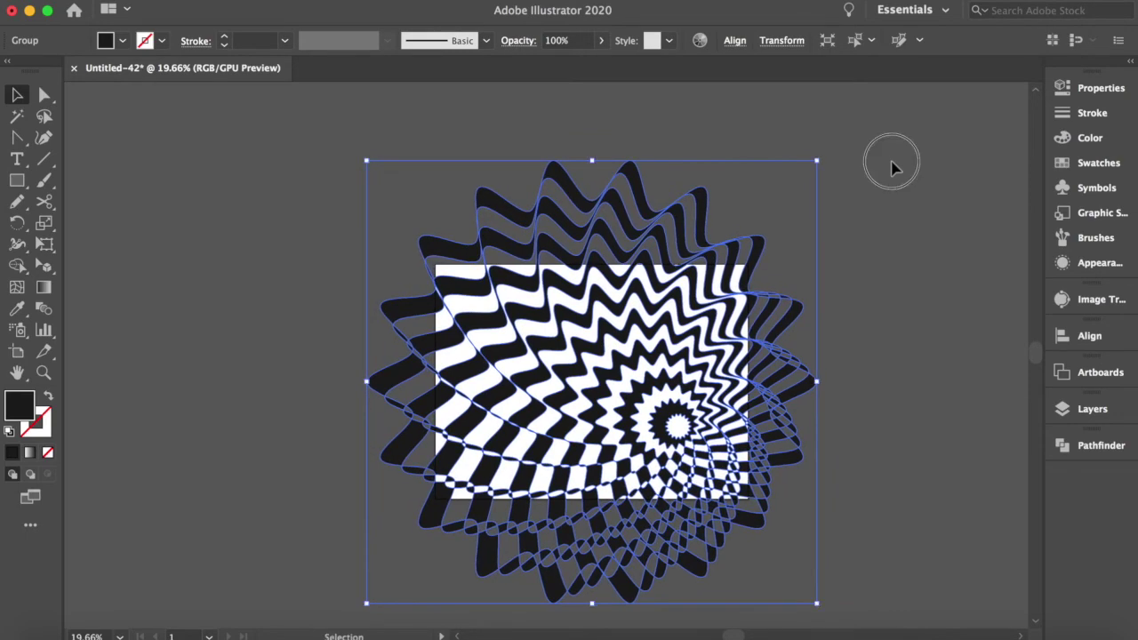
{"action": "scroll", "coordinate": [893, 168], "scroll_direction": "right", "scroll_amount": 5}
{"action": "scroll", "coordinate": [894, 168], "scroll_direction": "down", "scroll_amount": 3}
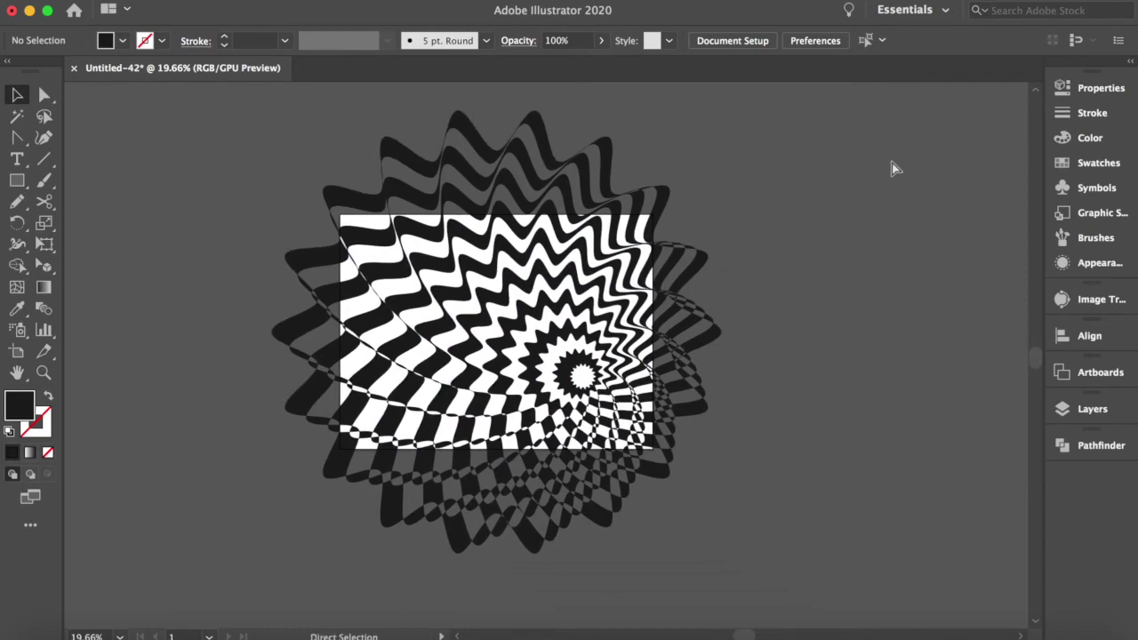
{"action": "key", "text": "ctrl+a"}
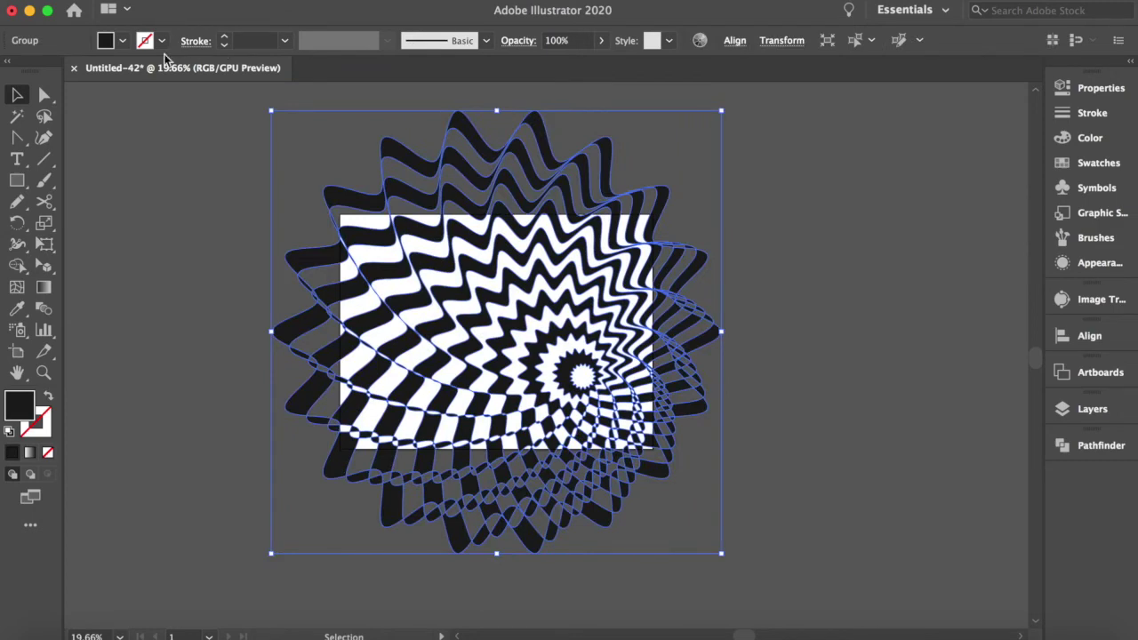
Step: Draw a 400 × 300 mm black rectangle centred on the artboard
{"action": "left_click", "coordinate": [17, 179]}
{"action": "left_click", "coordinate": [371, 250]}
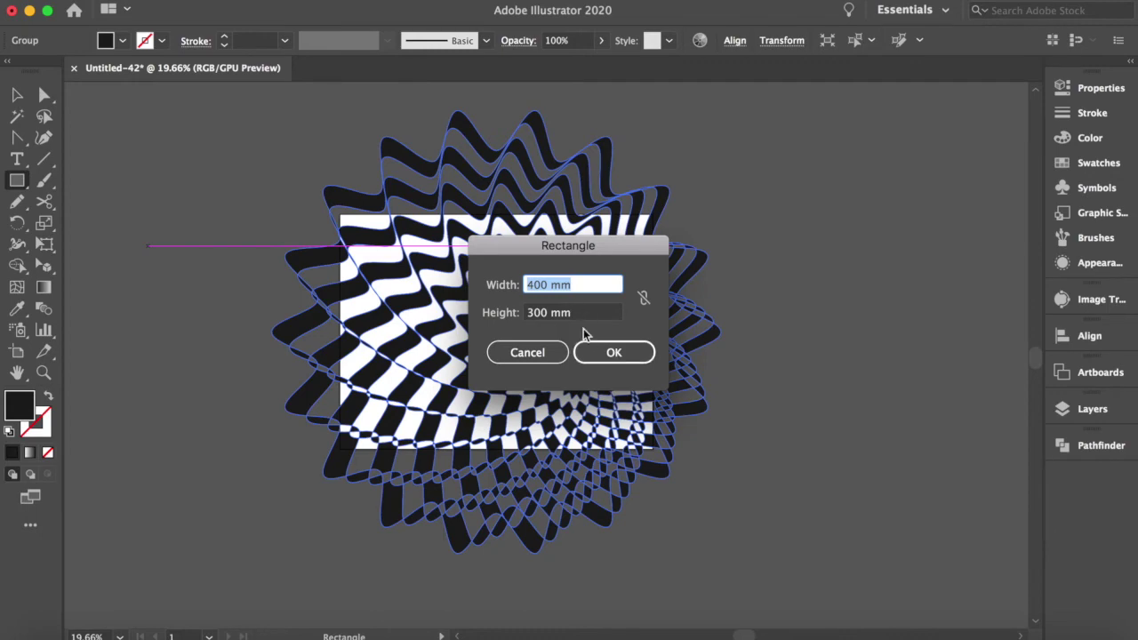
{"action": "left_click", "coordinate": [627, 356]}
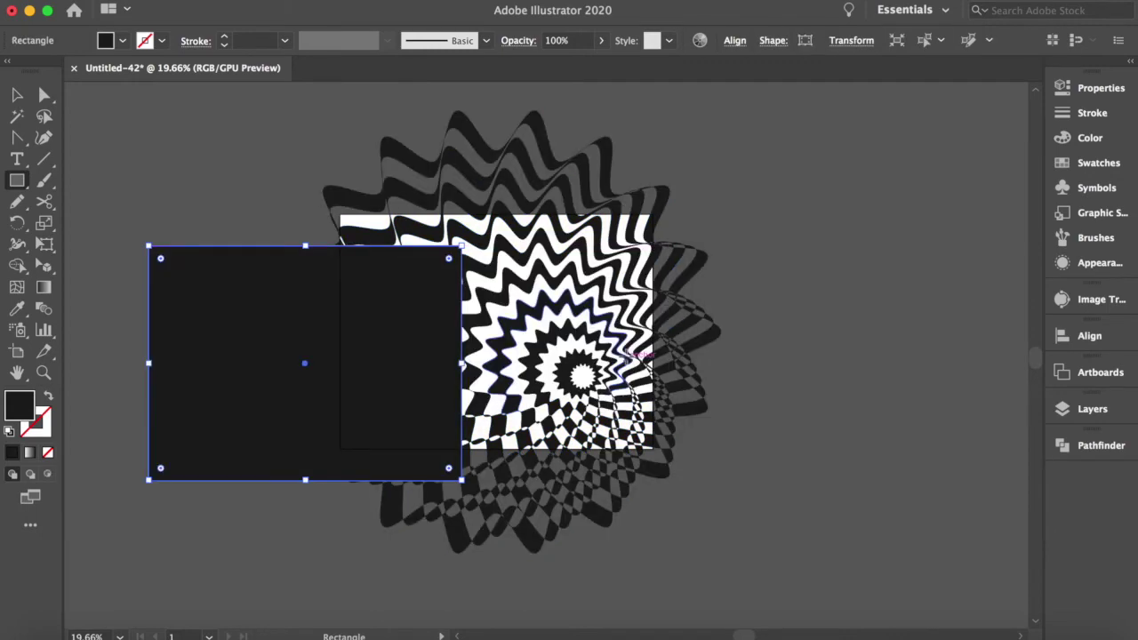
{"action": "left_click", "coordinate": [734, 40]}
{"action": "left_click", "coordinate": [580, 91]}
{"action": "left_click", "coordinate": [698, 91]}
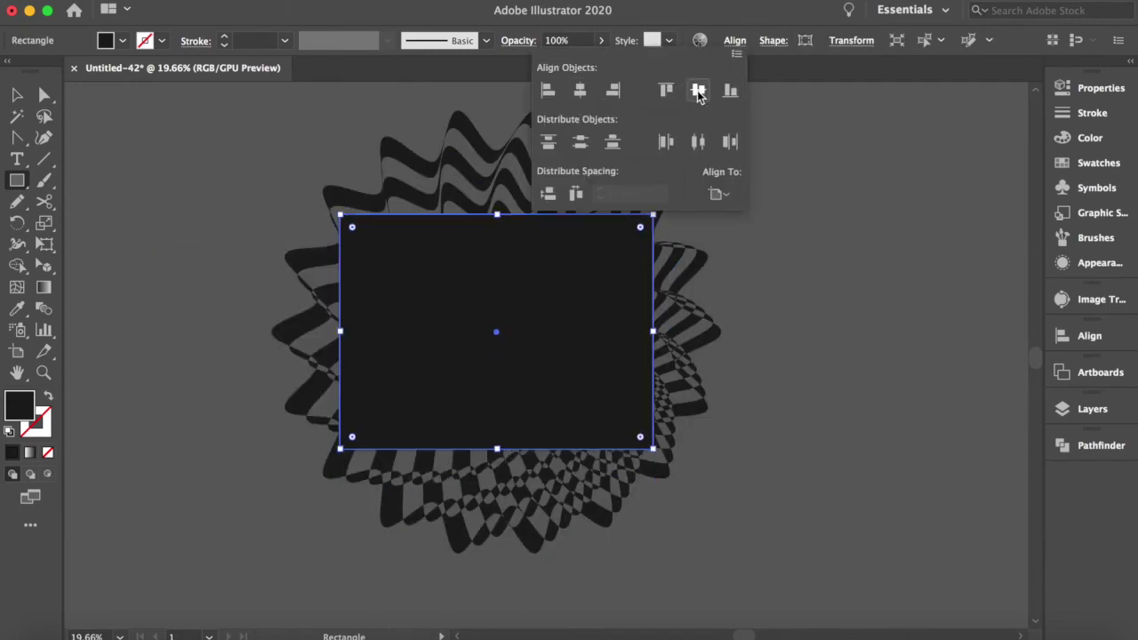
Step: Crop the pattern to the rectangle with Pathfinder Crop, deselect, and fit the artboard
{"action": "key", "text": "super+a"}
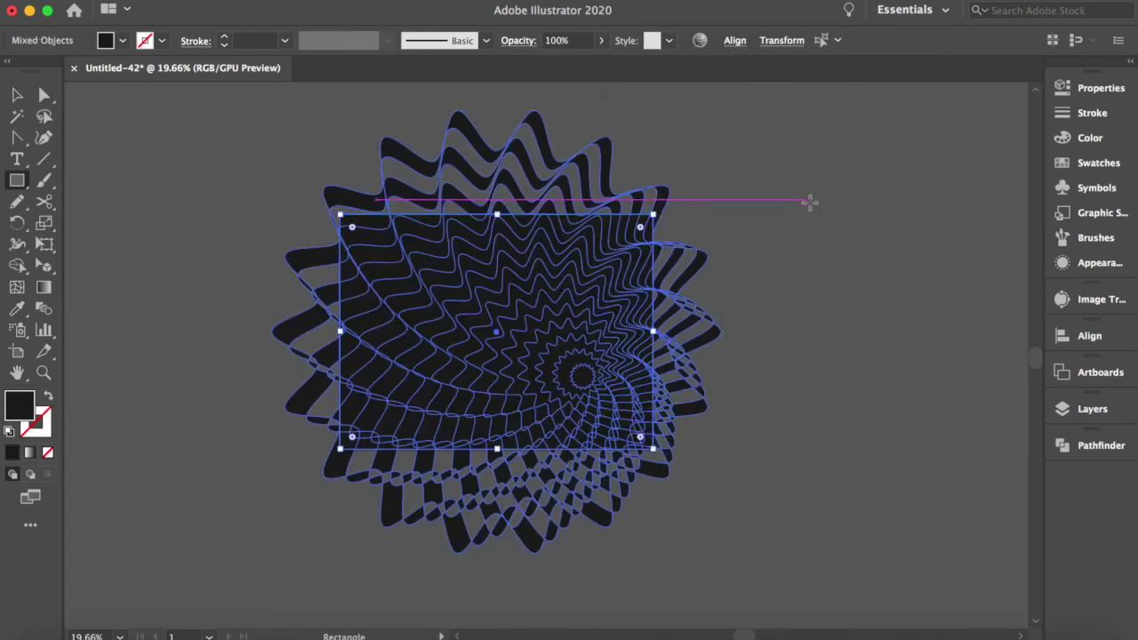
{"action": "left_click", "coordinate": [1102, 445]}
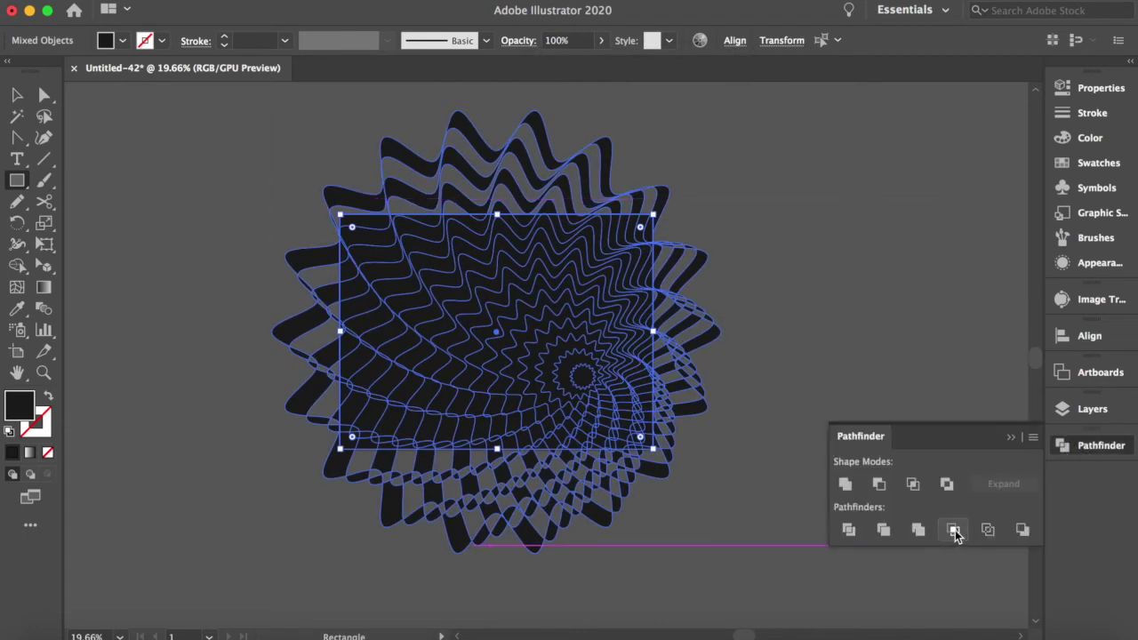
{"action": "left_click", "coordinate": [954, 531]}
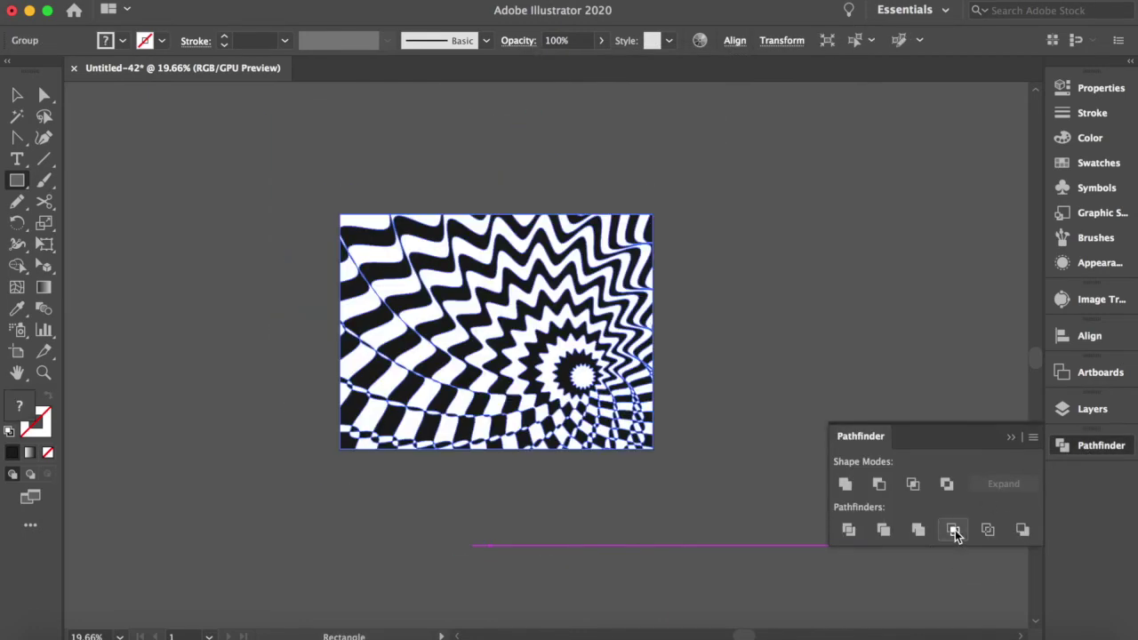
{"action": "left_click", "coordinate": [1010, 438]}
{"action": "key", "text": "v"}
{"action": "left_click", "coordinate": [724, 343]}
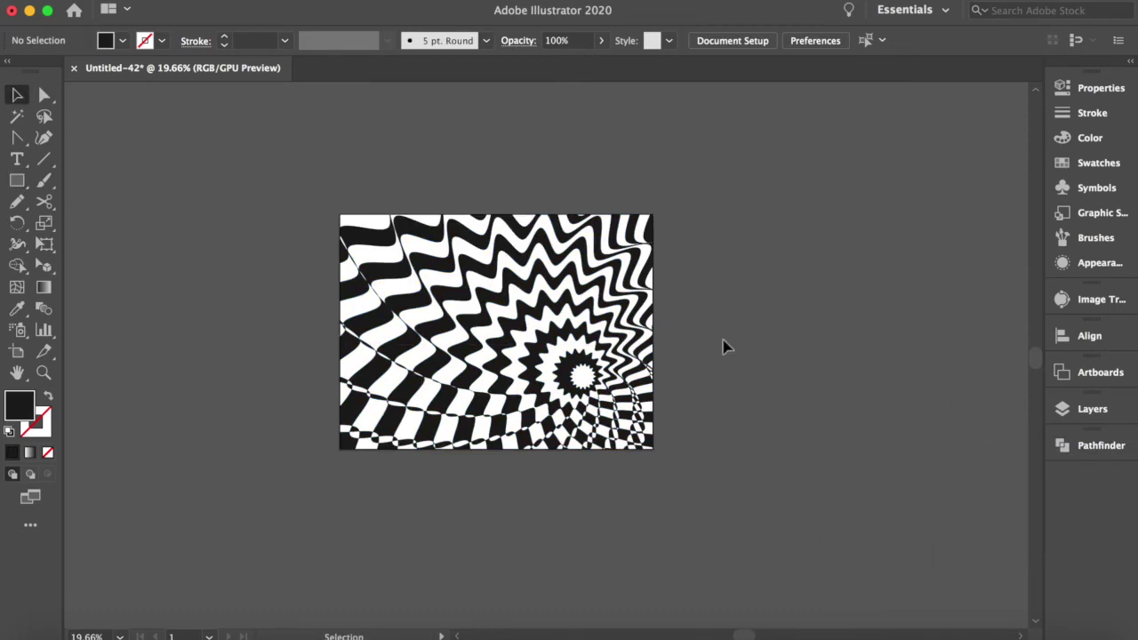
{"action": "key", "text": "super+0"}
{"action": "scroll", "coordinate": [754, 338], "scroll_direction": "down", "scroll_amount": 2}
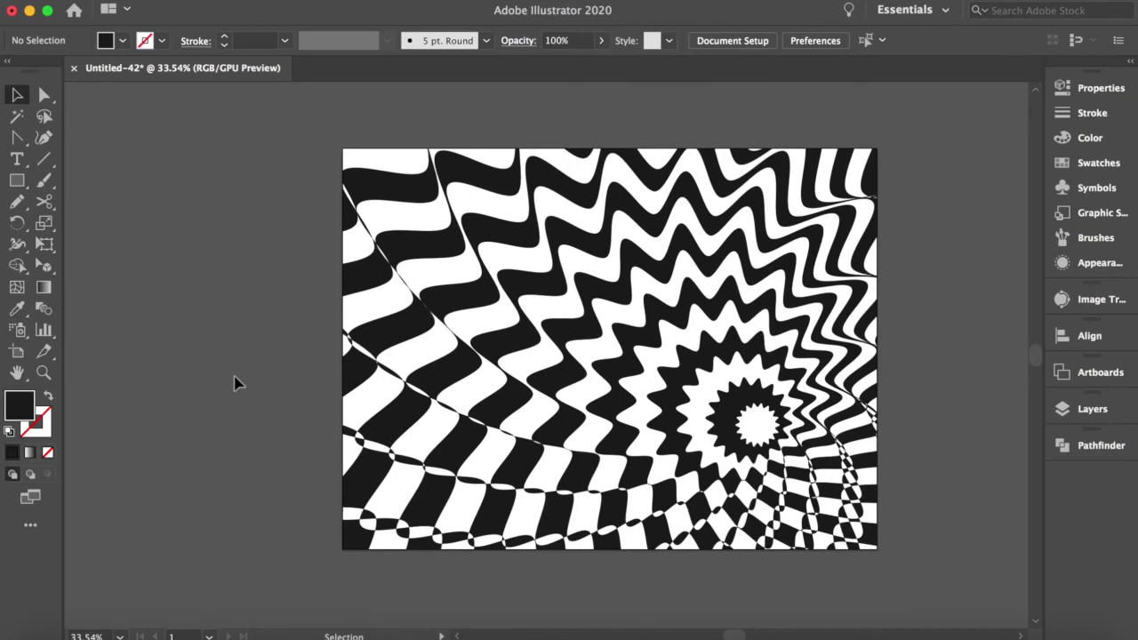
{"action": "scroll", "coordinate": [237, 382], "scroll_direction": "up", "scroll_amount": 1}
{"action": "scroll", "coordinate": [236, 383], "scroll_direction": "up", "scroll_amount": 5}
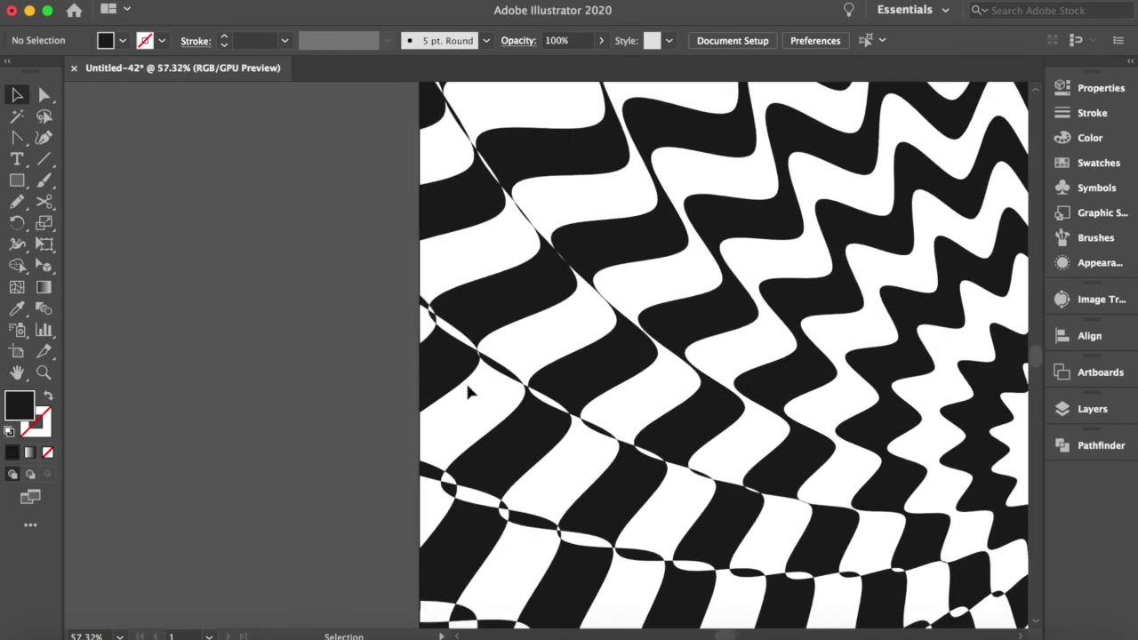
{"action": "scroll", "coordinate": [467, 389], "scroll_direction": "right", "scroll_amount": 5}
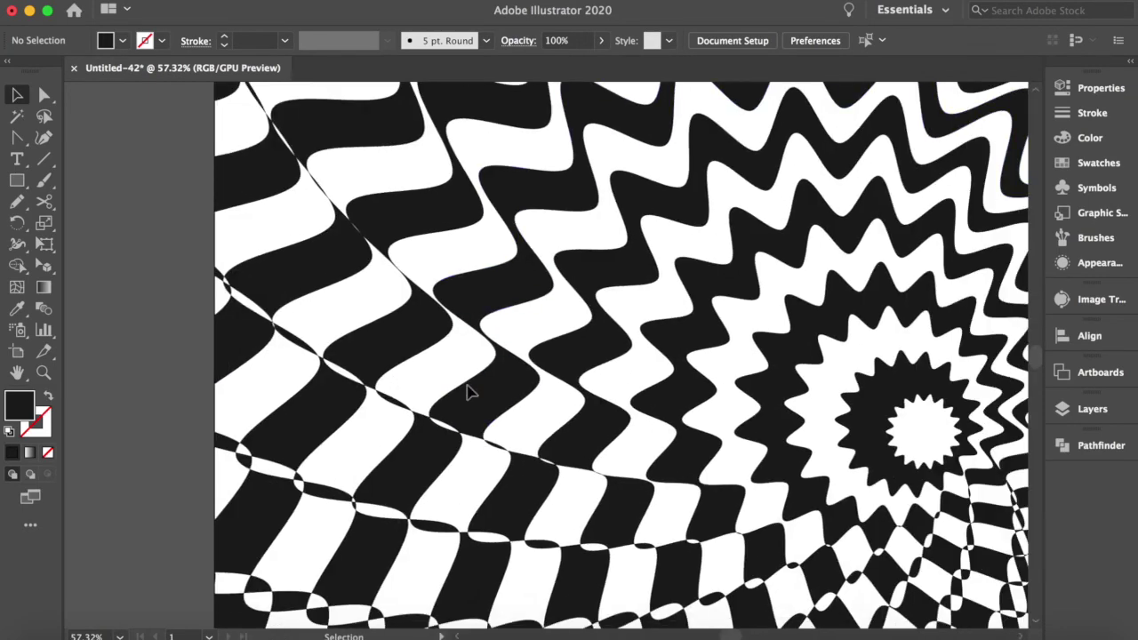
{"action": "scroll", "coordinate": [468, 391], "scroll_direction": "right", "scroll_amount": 2}
{"action": "scroll", "coordinate": [467, 392], "scroll_direction": "right", "scroll_amount": 3}
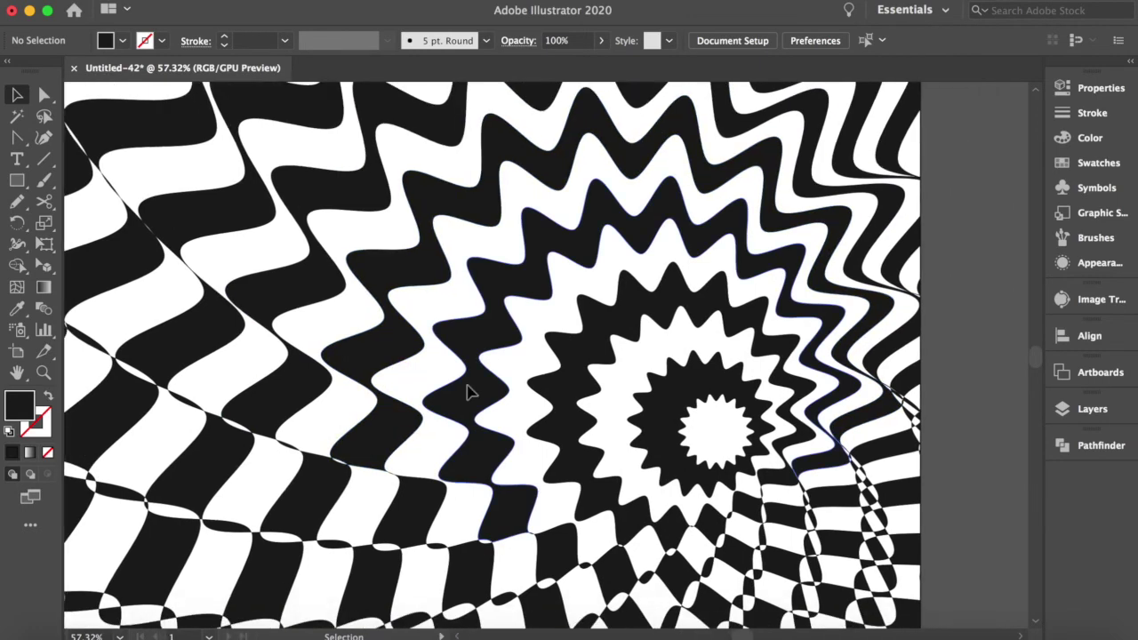
{"action": "scroll", "coordinate": [470, 392], "scroll_direction": "down", "scroll_amount": 3}
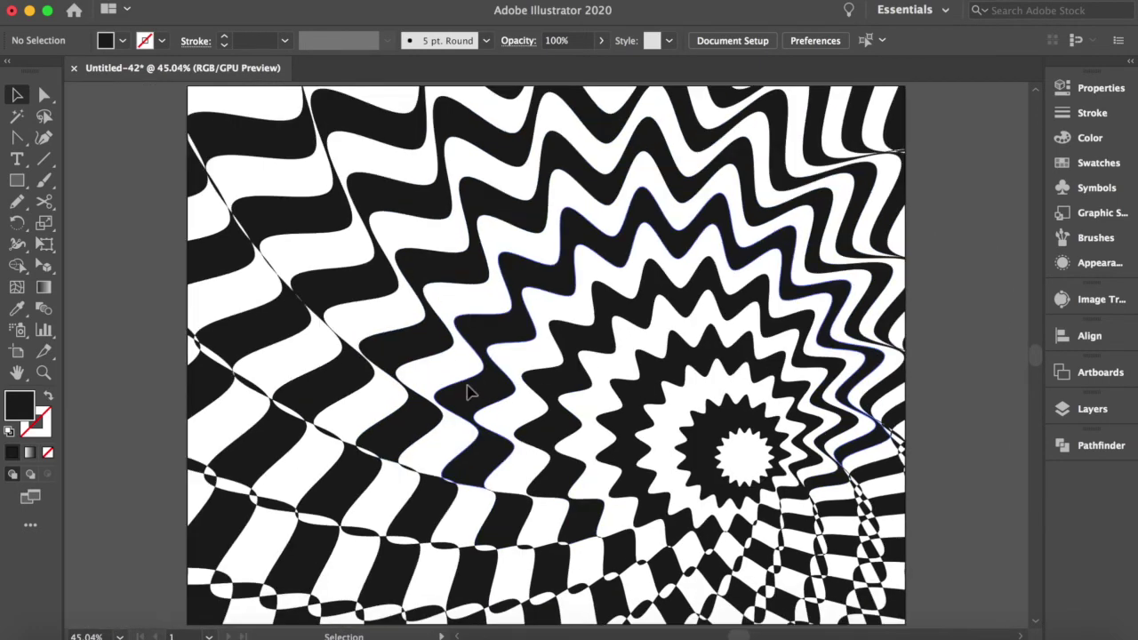
{"action": "scroll", "coordinate": [469, 392], "scroll_direction": "down", "scroll_amount": 1}
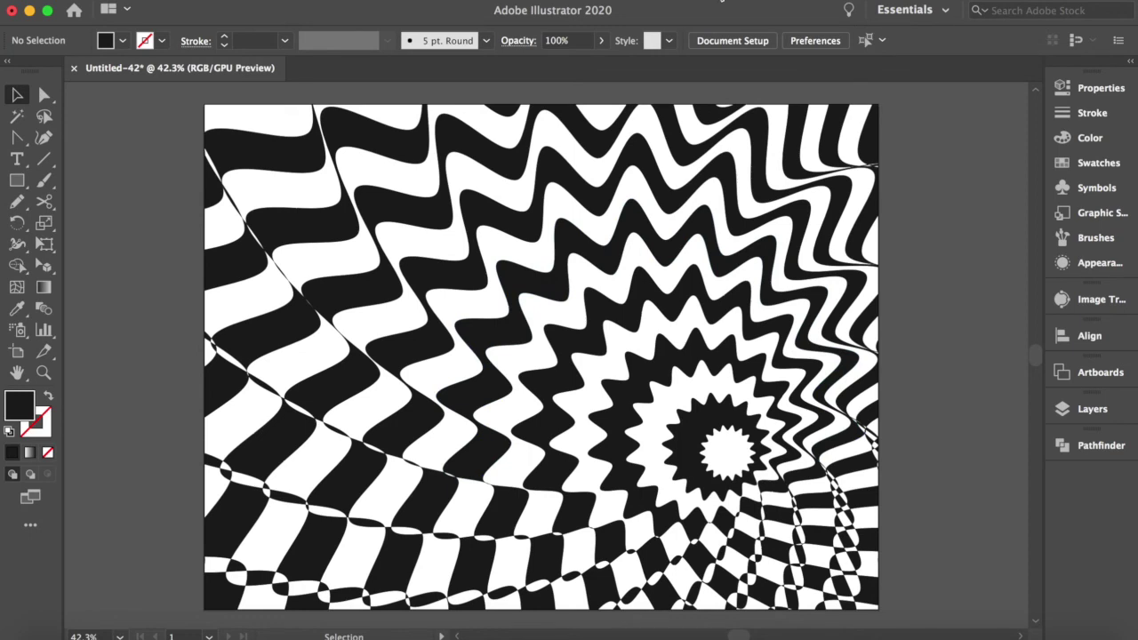
{"action": "scroll", "coordinate": [539, 190], "scroll_direction": "down", "scroll_amount": 3}
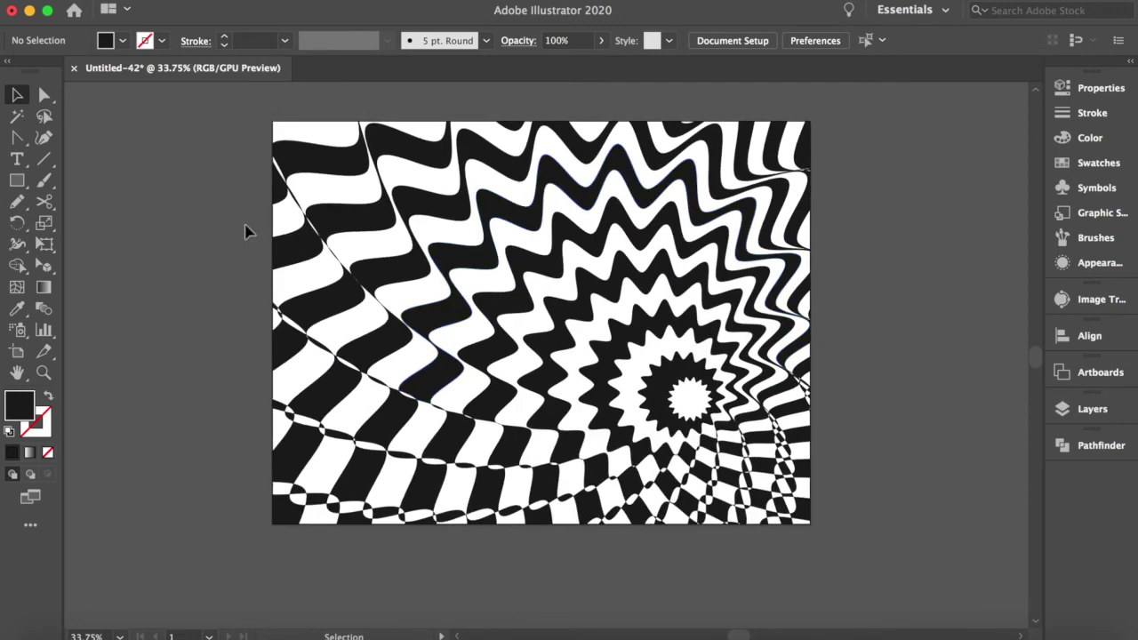
Step: Draw another 400 × 300 mm rectangle centred on the artboard
{"action": "left_click", "coordinate": [15, 181]}
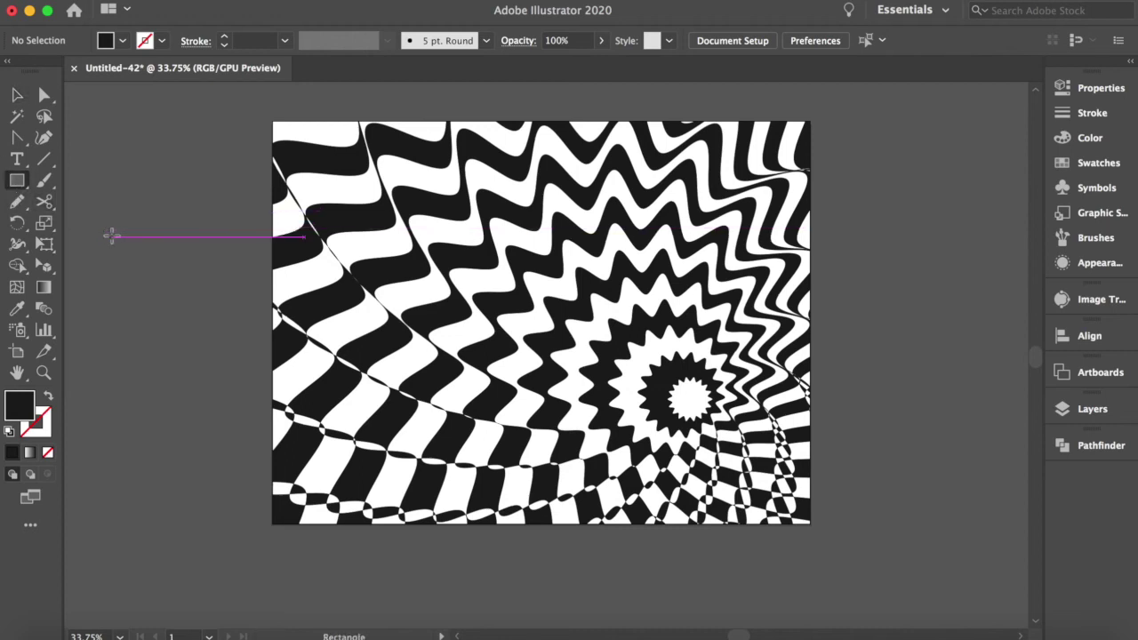
{"action": "left_click", "coordinate": [145, 187]}
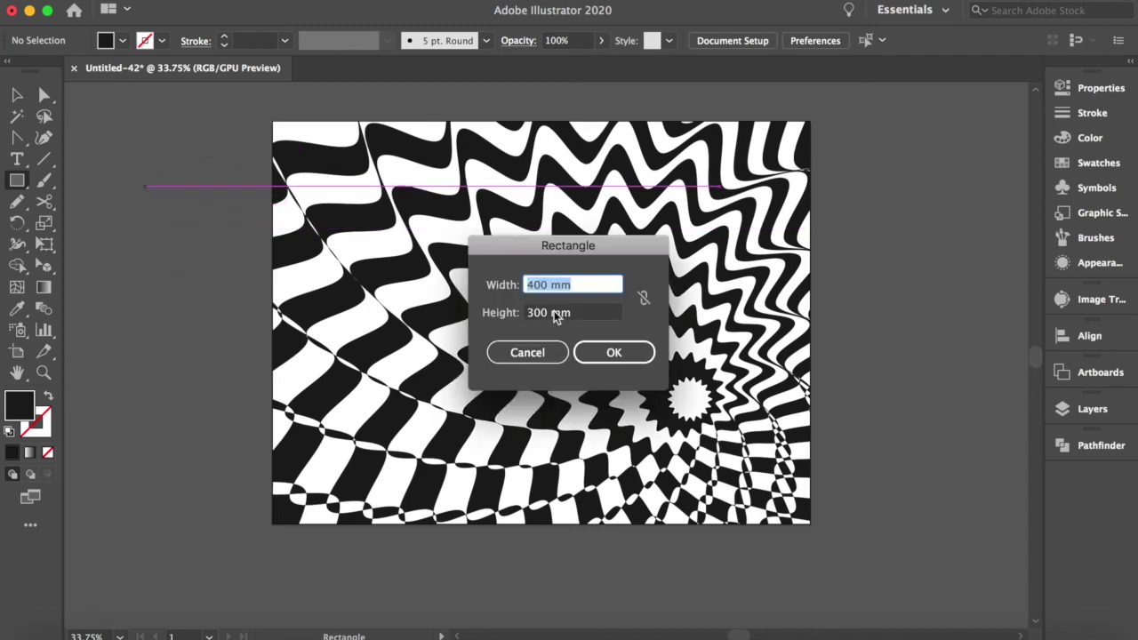
{"action": "left_click", "coordinate": [611, 353]}
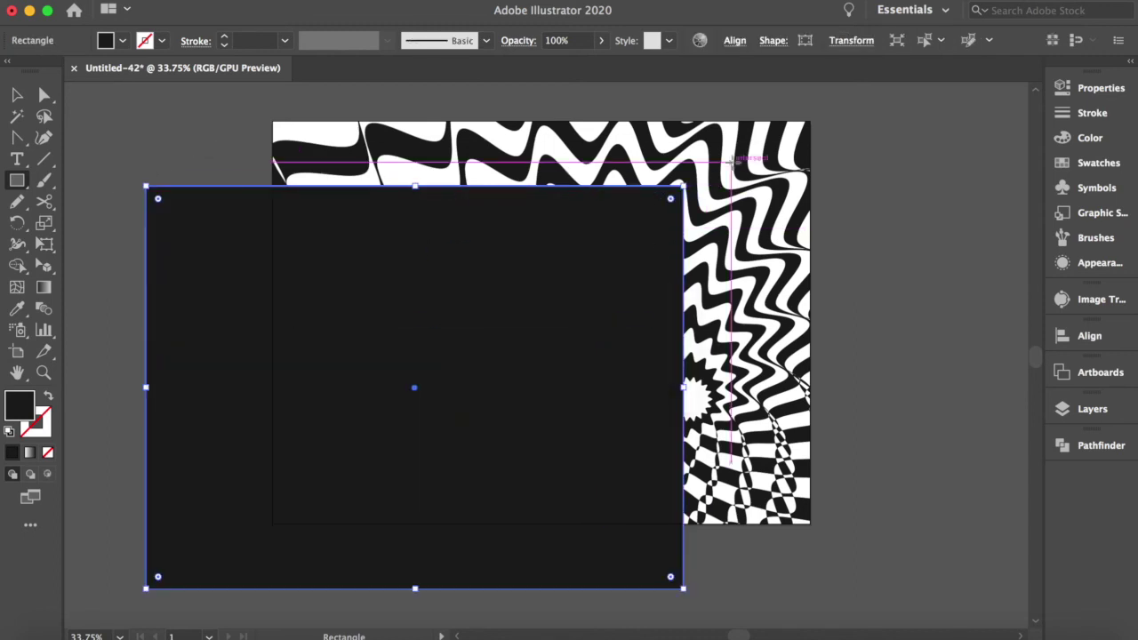
{"action": "left_click", "coordinate": [734, 40]}
{"action": "left_click", "coordinate": [580, 91]}
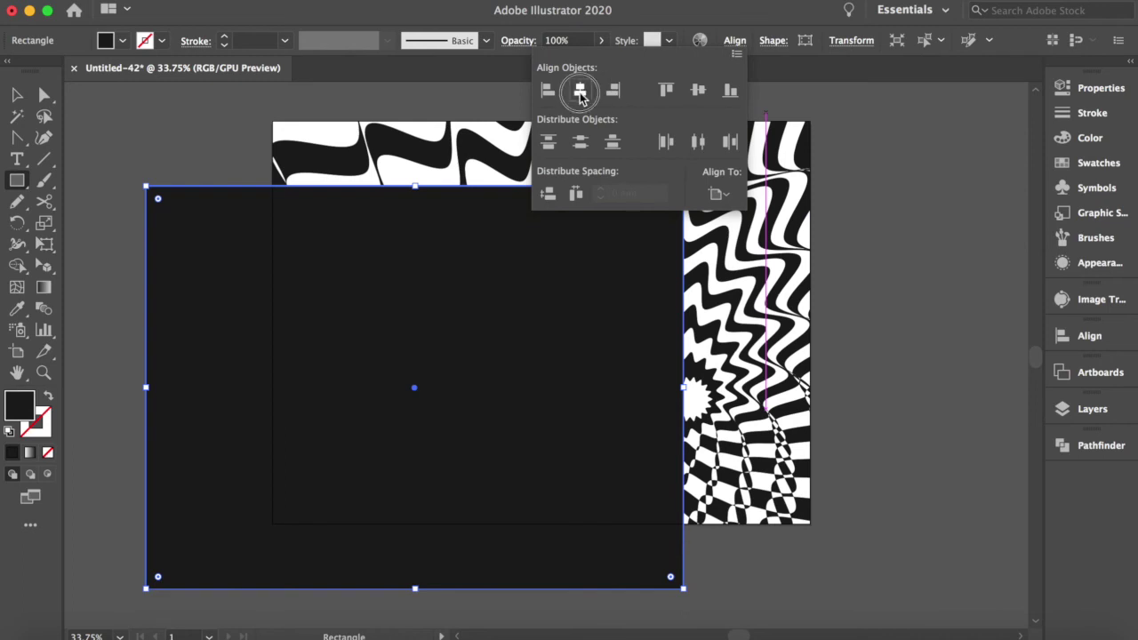
{"action": "left_click", "coordinate": [698, 90]}
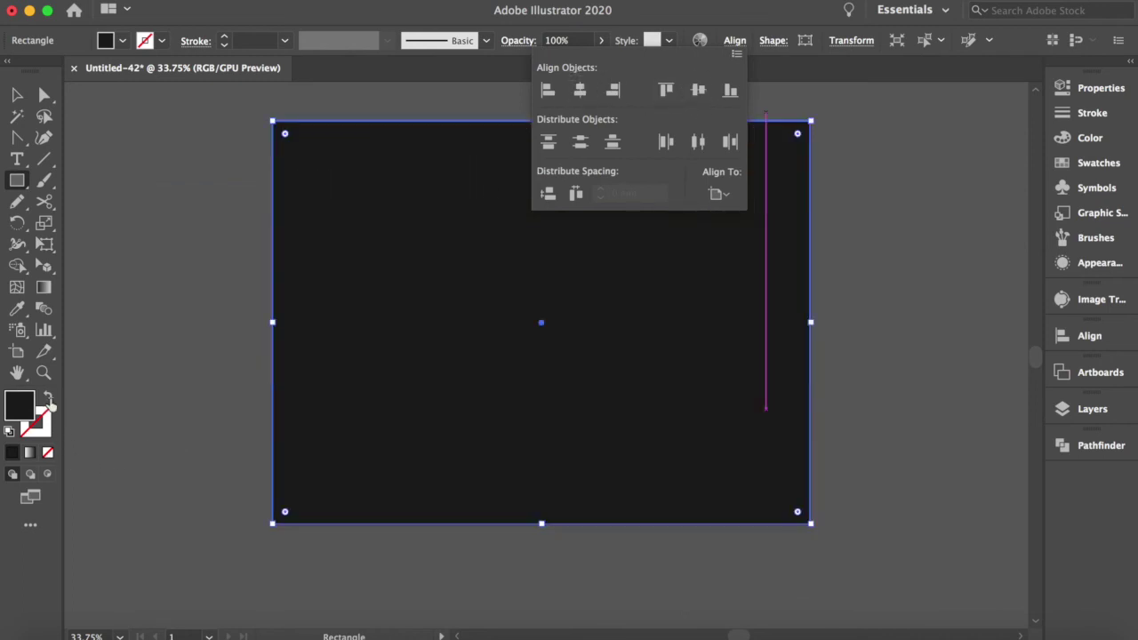
{"action": "left_click", "coordinate": [49, 397]}
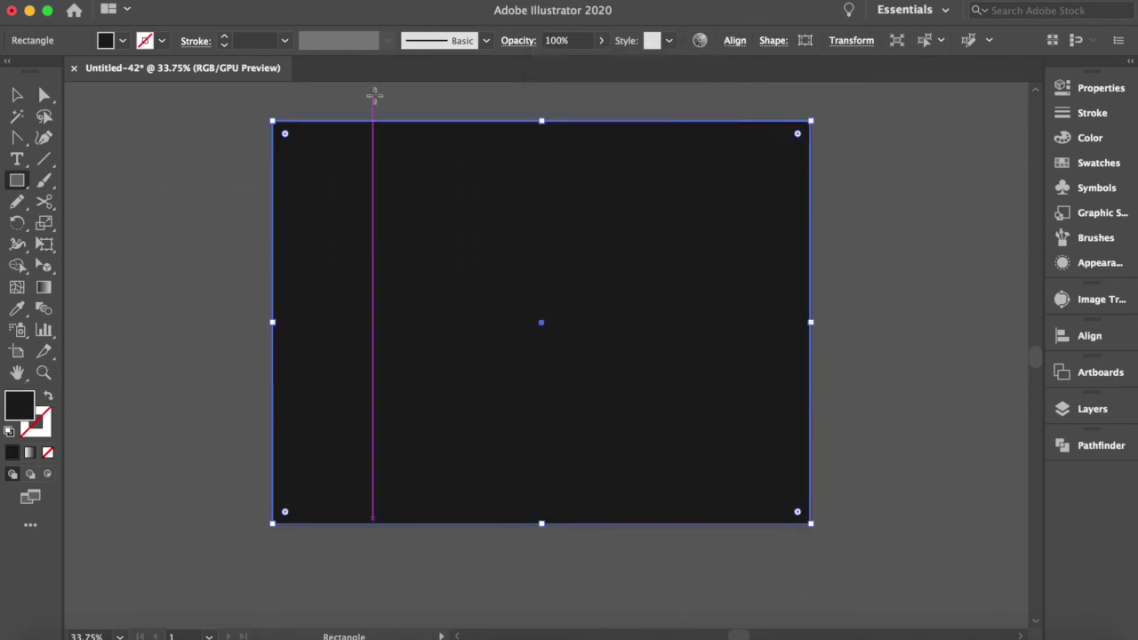
Step: Swap fill and stroke and raise the black outline to 25 pt
{"action": "left_click", "coordinate": [49, 397]}
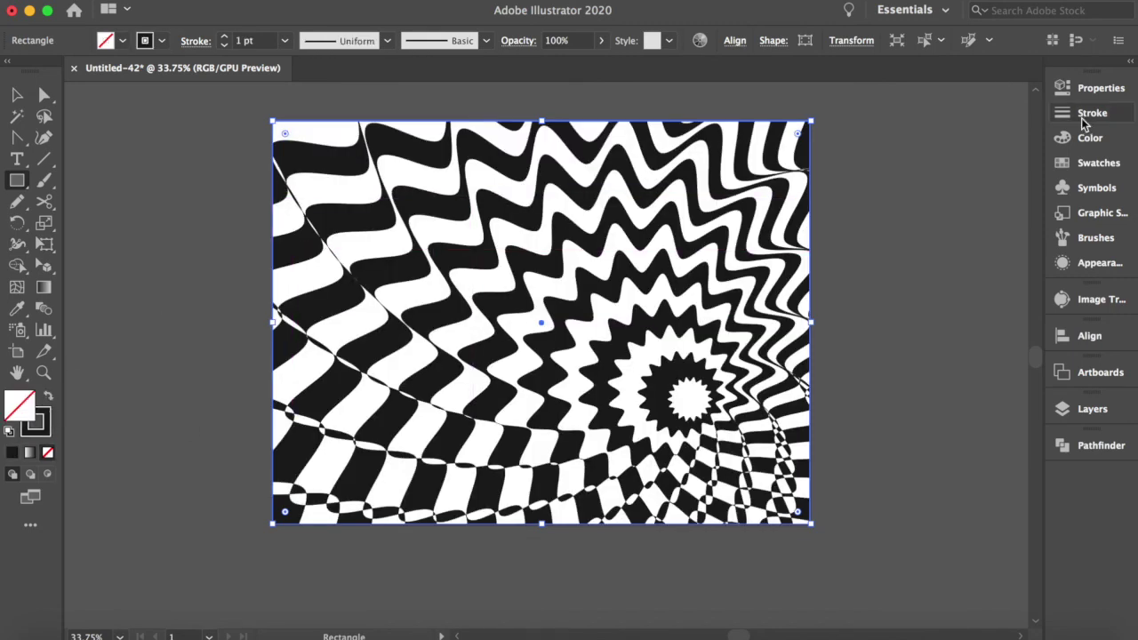
{"action": "left_click", "coordinate": [225, 38]}
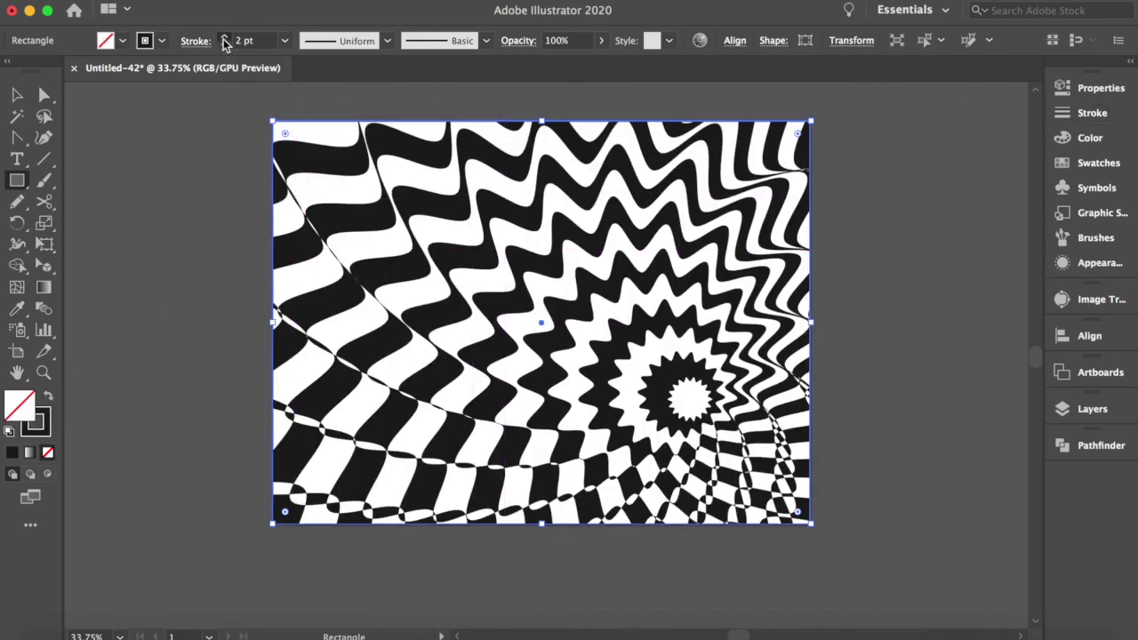
{"action": "left_click", "coordinate": [225, 37]}
{"action": "left_click", "coordinate": [225, 37]}
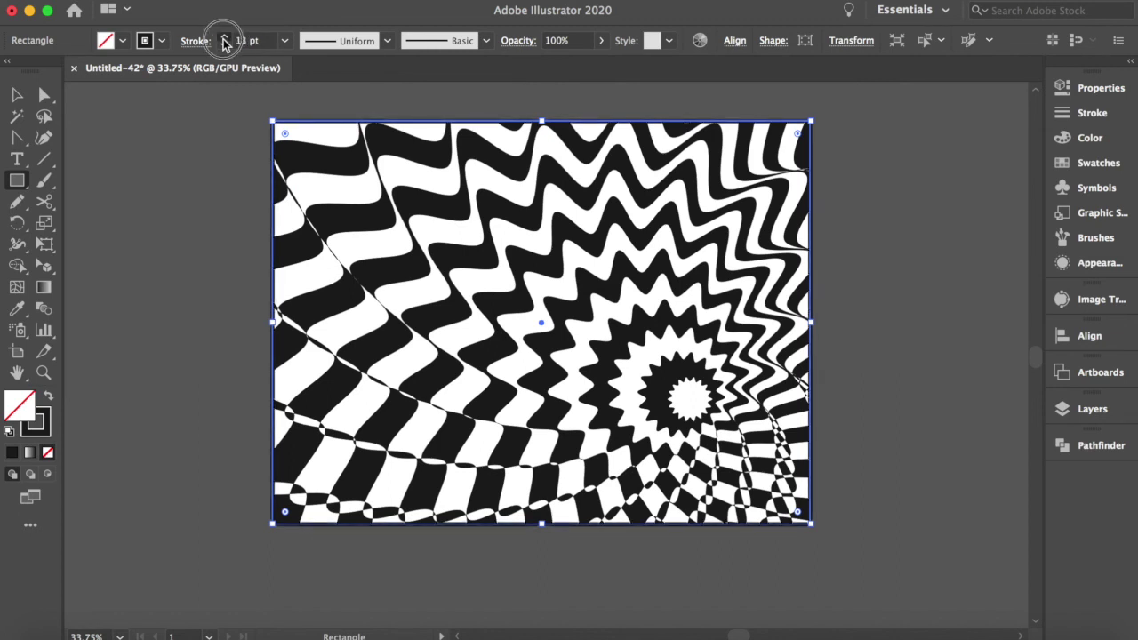
{"action": "left_click", "coordinate": [225, 38]}
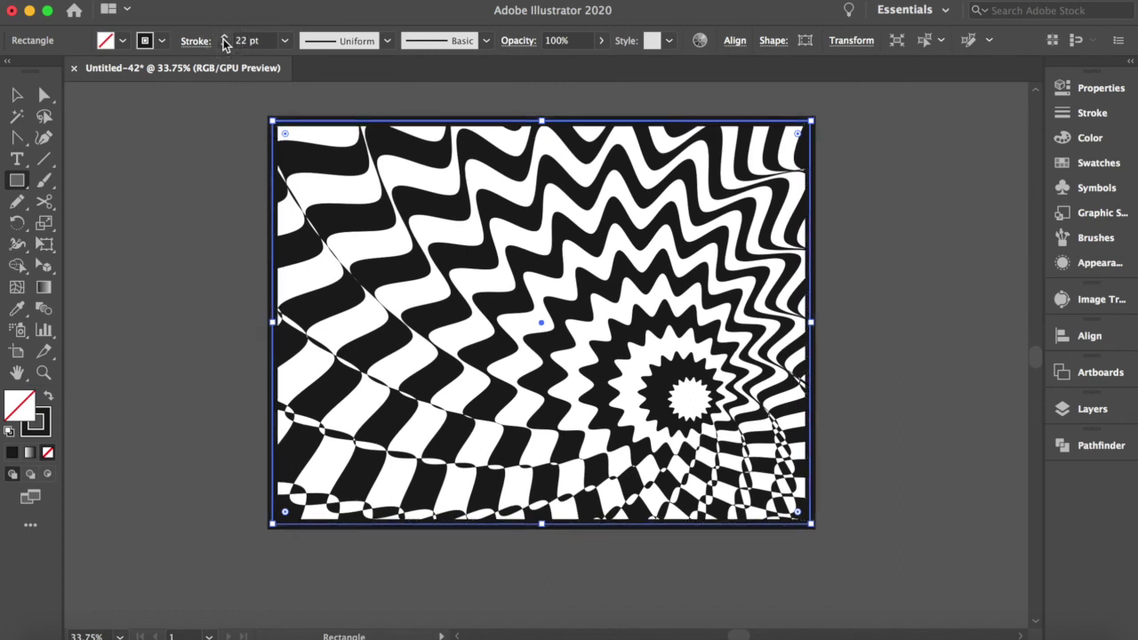
{"action": "left_click", "coordinate": [225, 37]}
{"action": "left_click", "coordinate": [225, 37]}
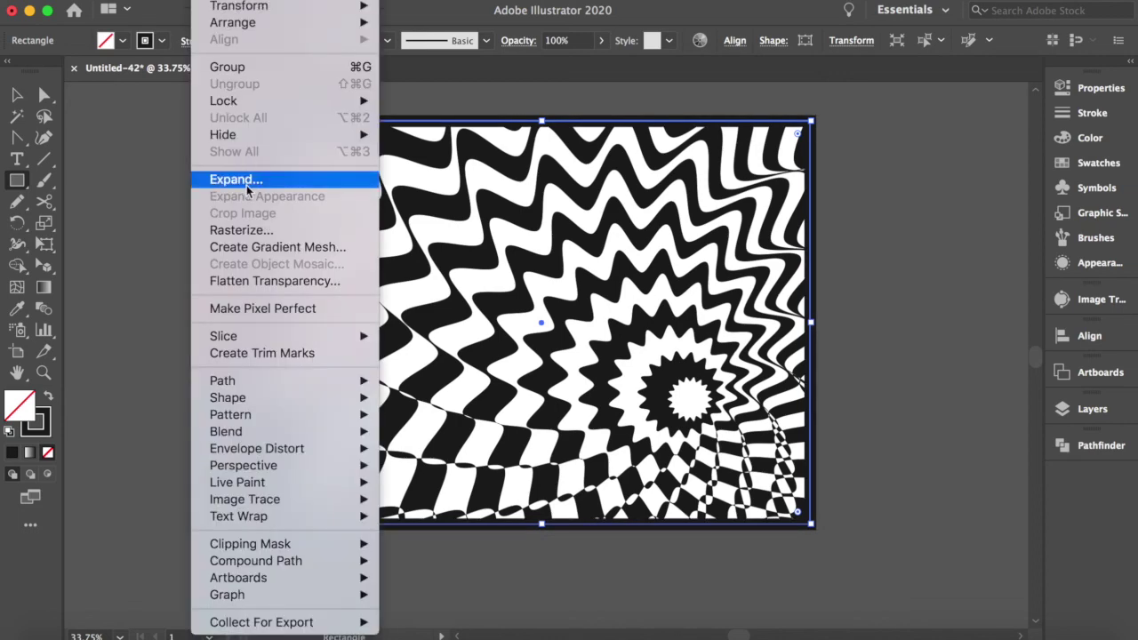
Step: Expand the frame's fill and stroke into solid shapes and deselect the artwork
{"action": "left_click", "coordinate": [240, 183]}
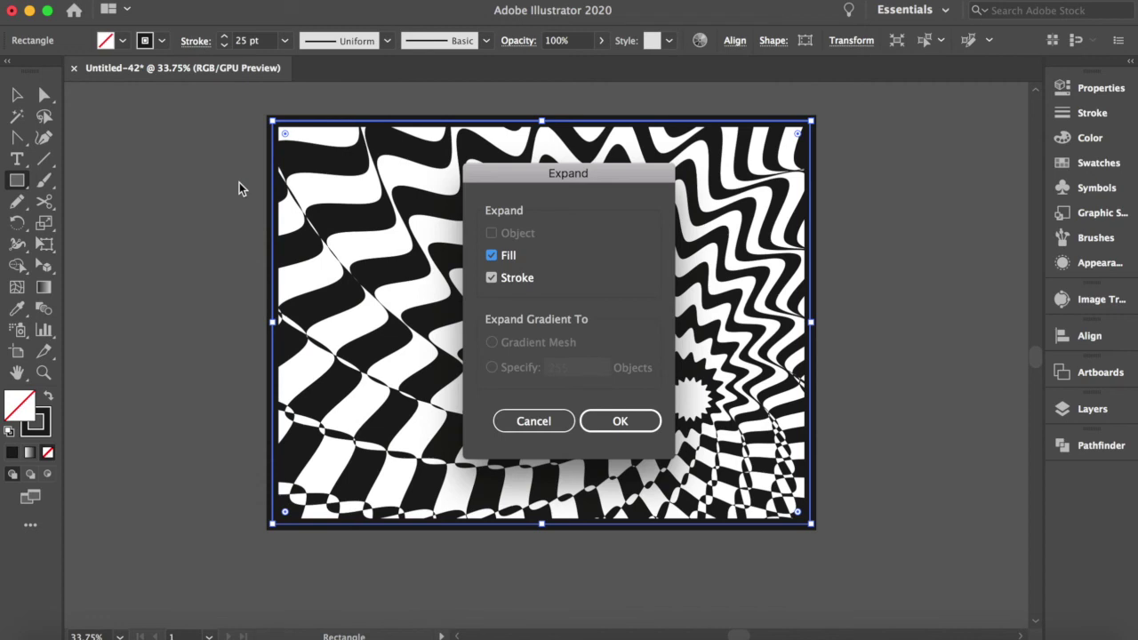
{"action": "left_click", "coordinate": [610, 425]}
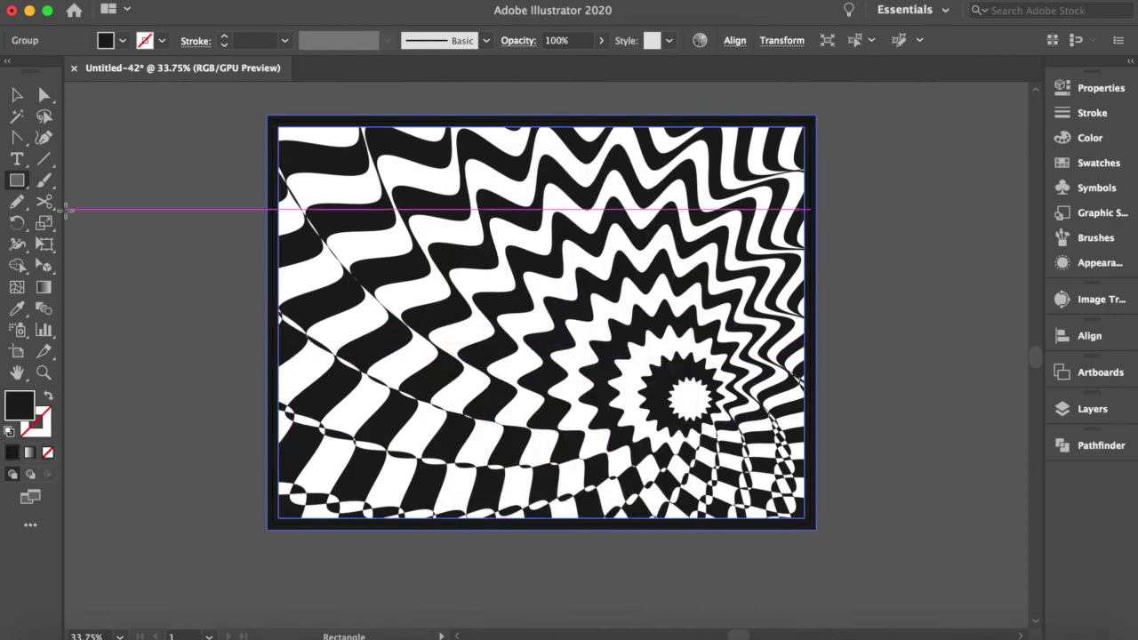
{"action": "key", "text": "v"}
{"action": "left_click", "coordinate": [192, 211]}
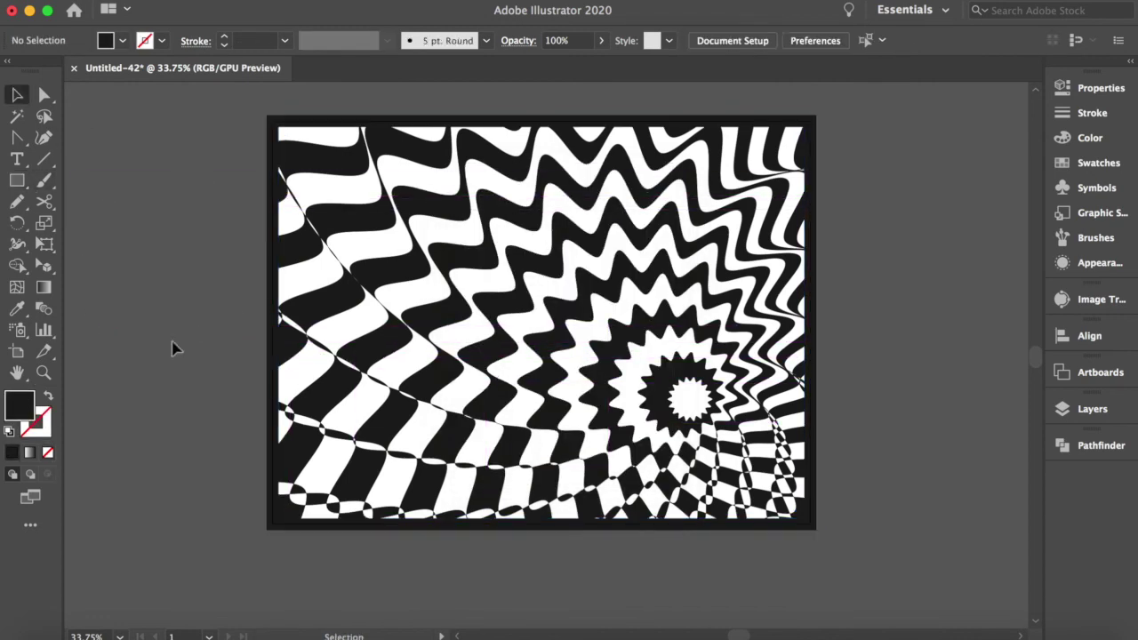
{"action": "scroll", "coordinate": [96, 347], "scroll_direction": "up", "scroll_amount": 1}
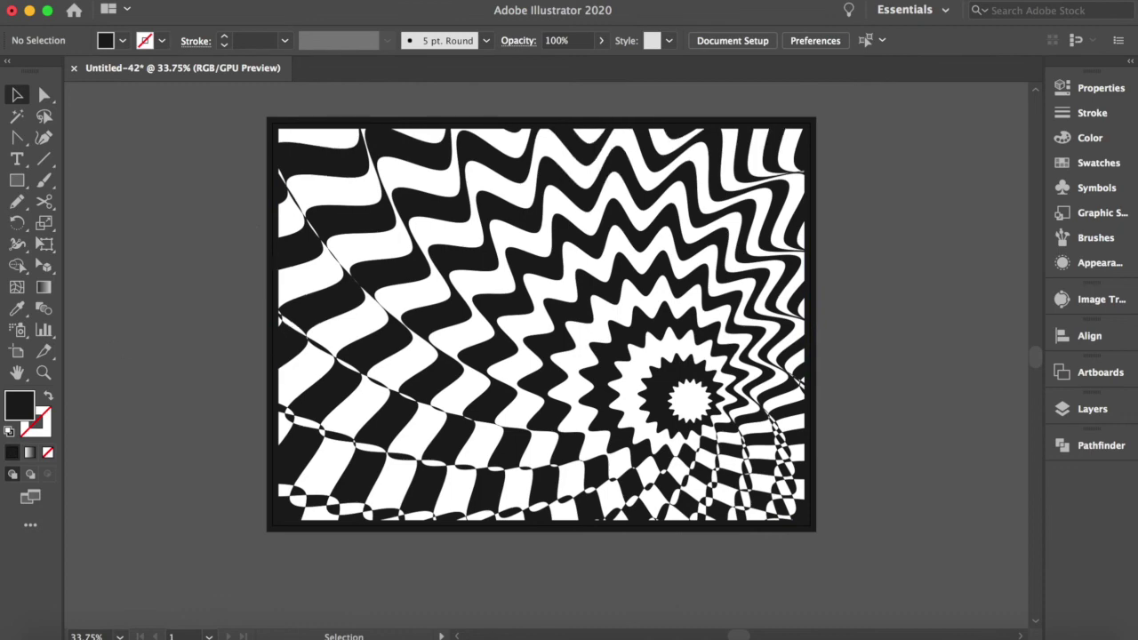